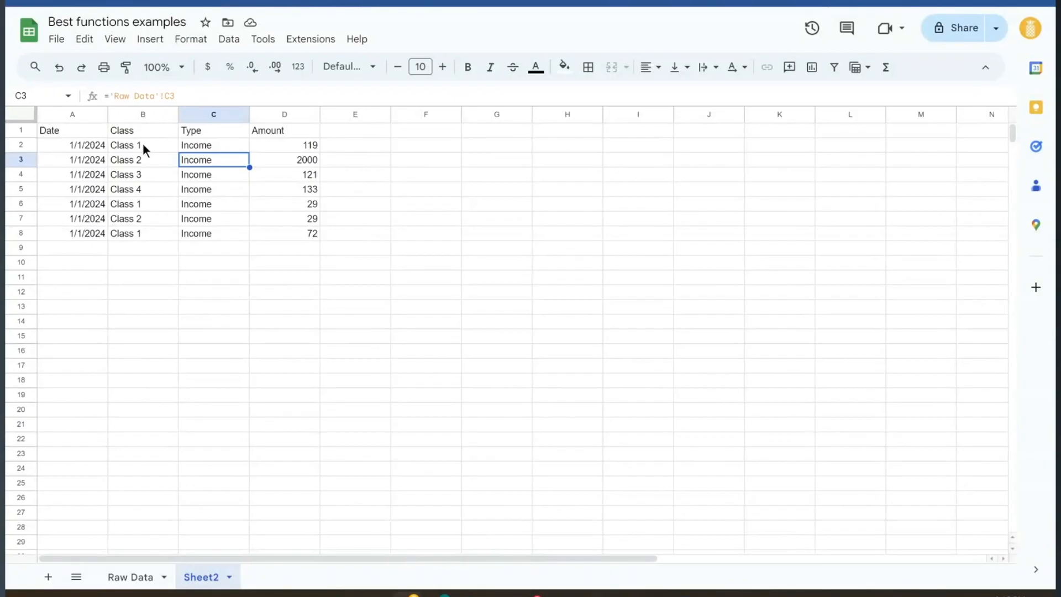
Select B2 to confirm it holds a ='Raw Data'! cell-reference formula
click(144, 146)
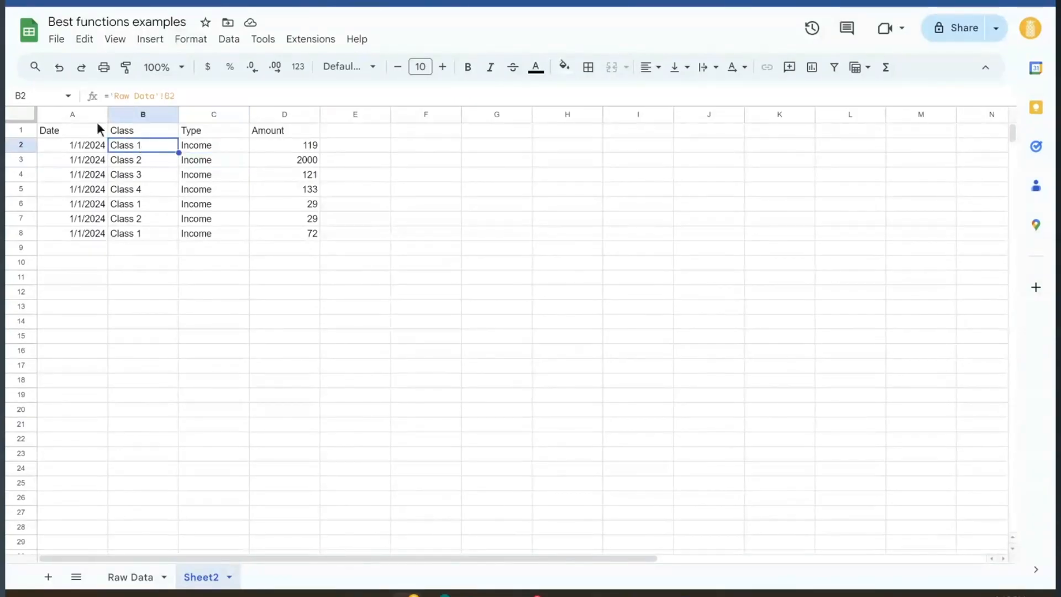
Delete the mirrored reference formulas in A1:E8 on Sheet2, leaving A1 selected
click(122, 576)
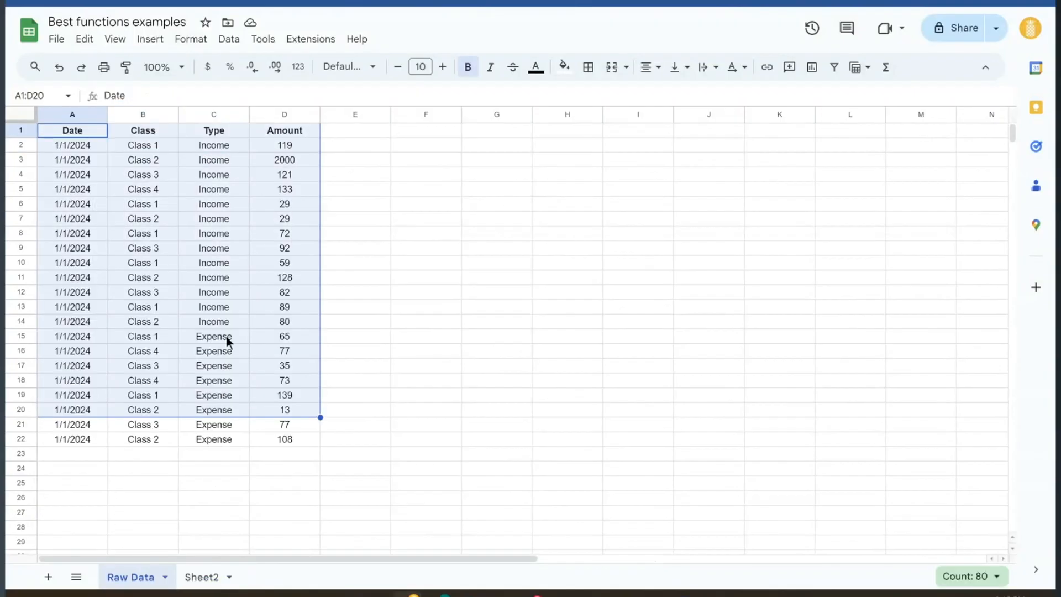
click(284, 277)
click(201, 577)
click(207, 232)
drag(90, 127, 325, 231)
key(Delete)
click(284, 205)
click(91, 129)
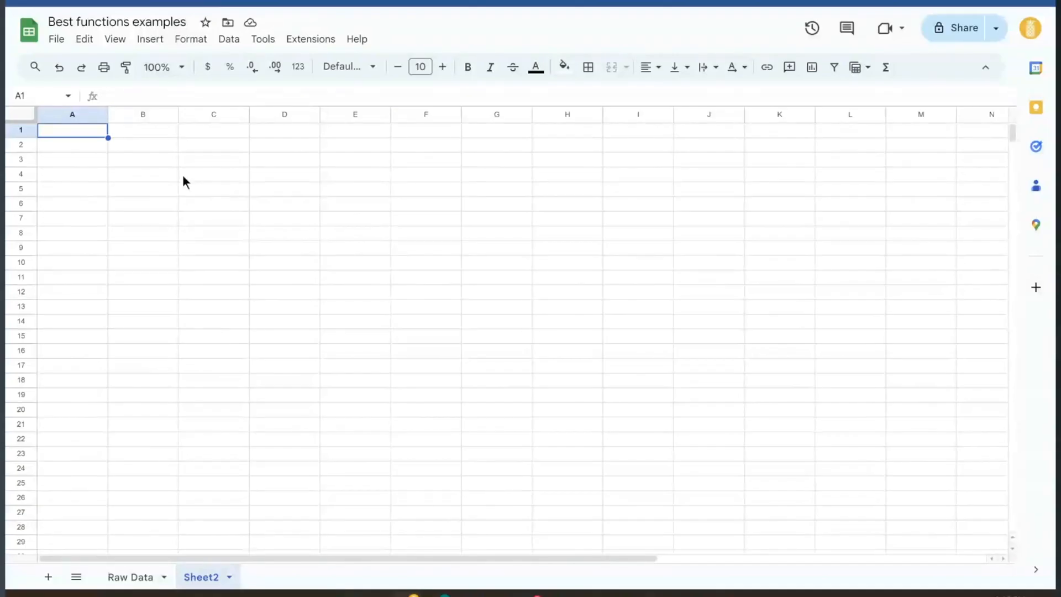
Enter =IMPORTRANGE in A1 with the pasted spreadsheet URL and 'Raw Data'!A:D
text(=importr)
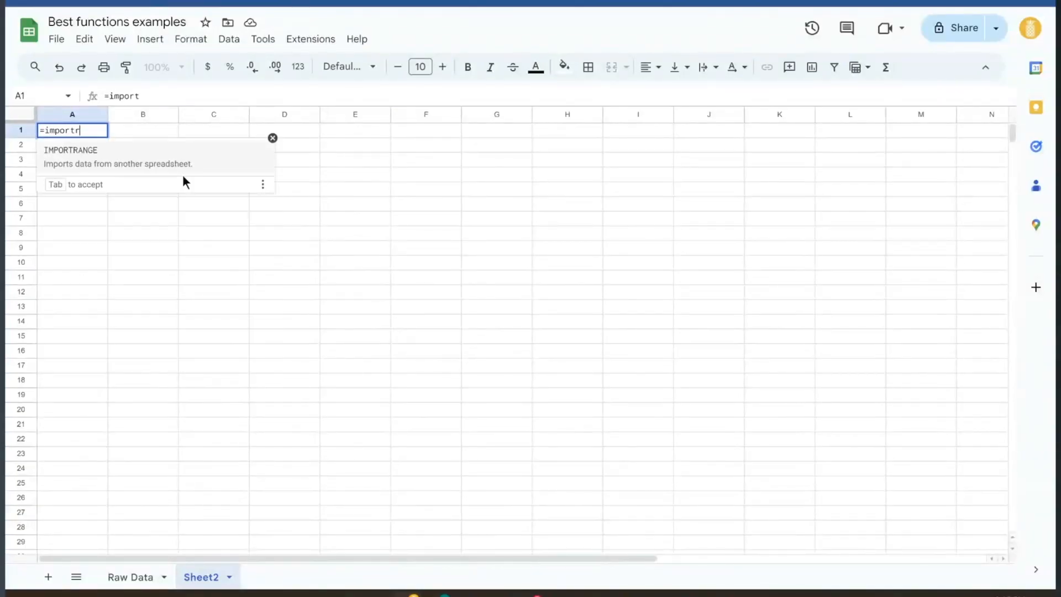
key(Tab)
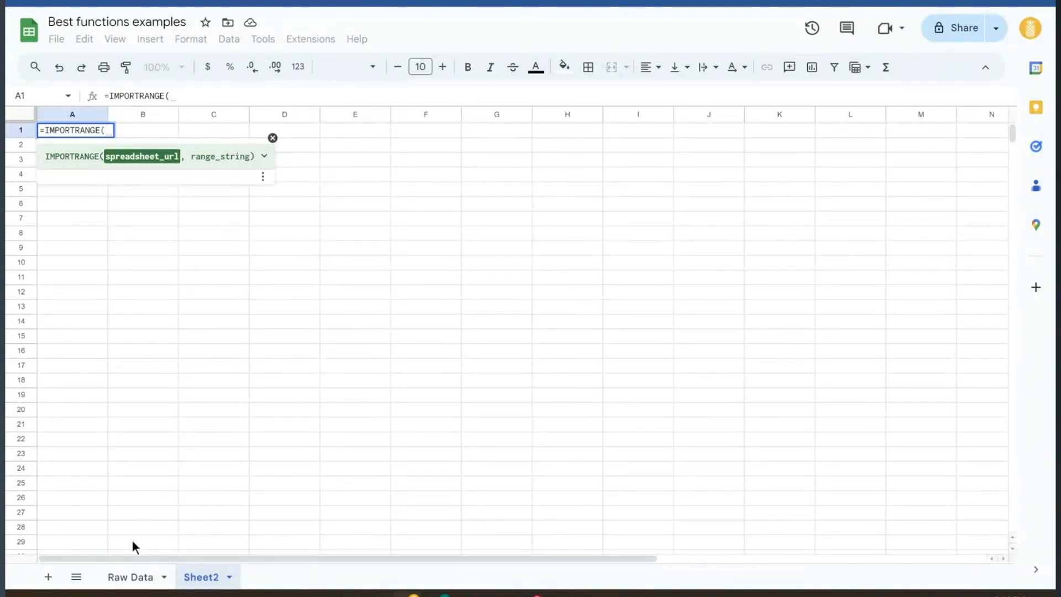
click(195, 91)
text(")
key(ctrl+v)
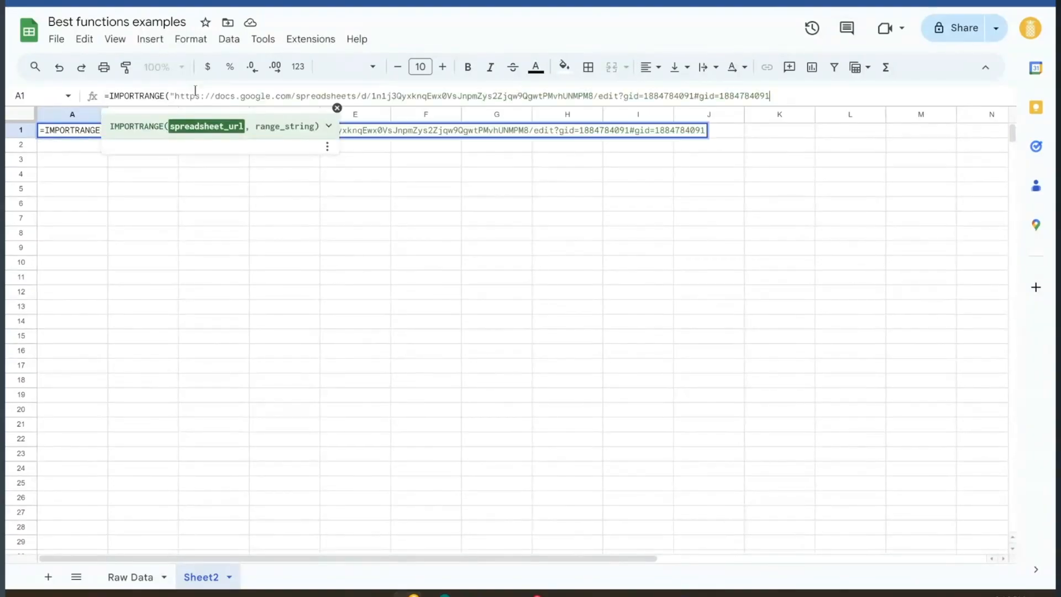
text(")
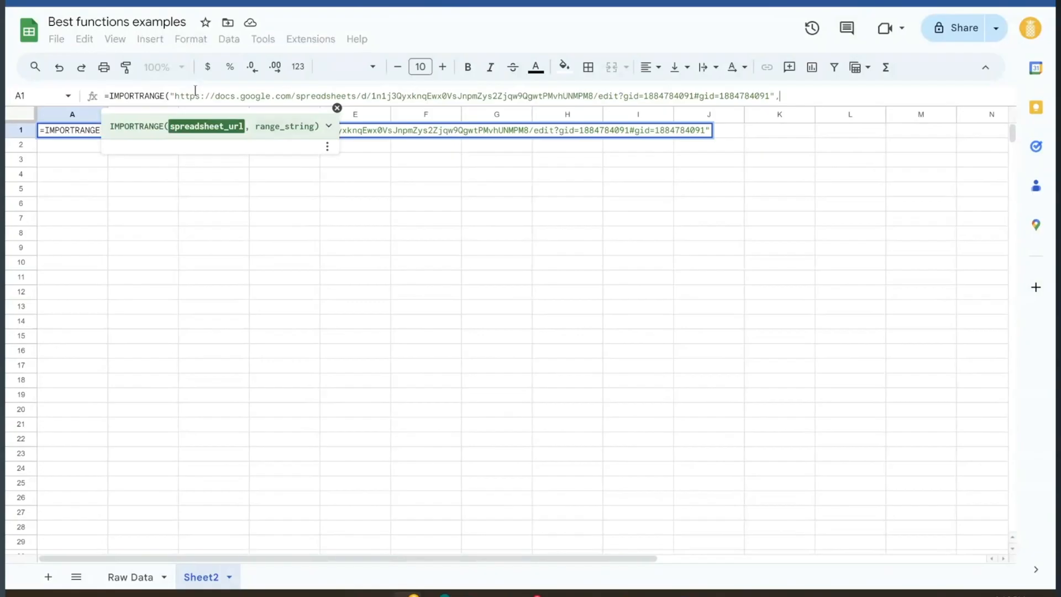
text(,")
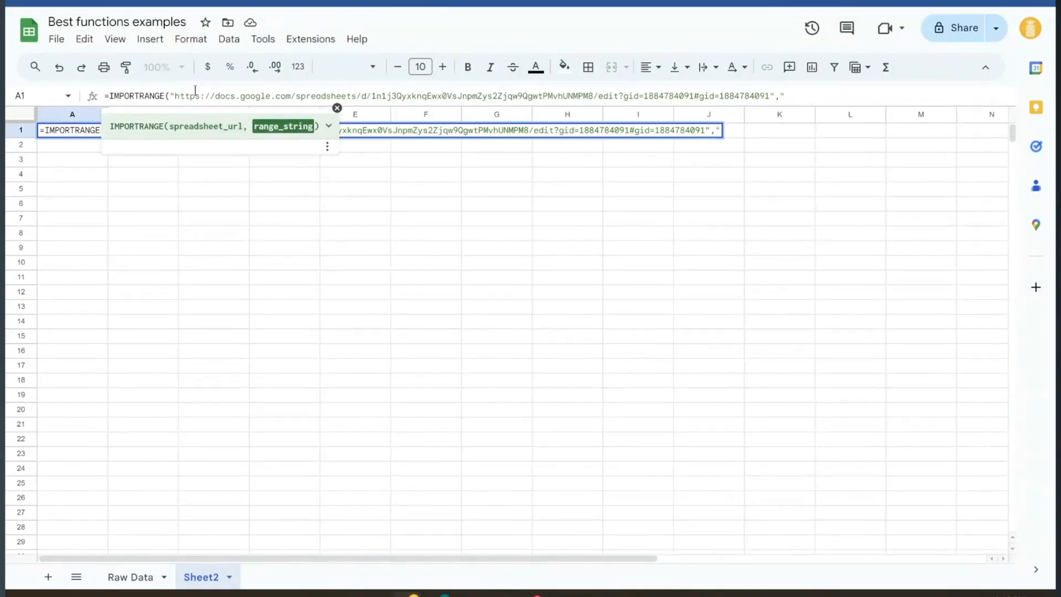
text('Raw Data'!)
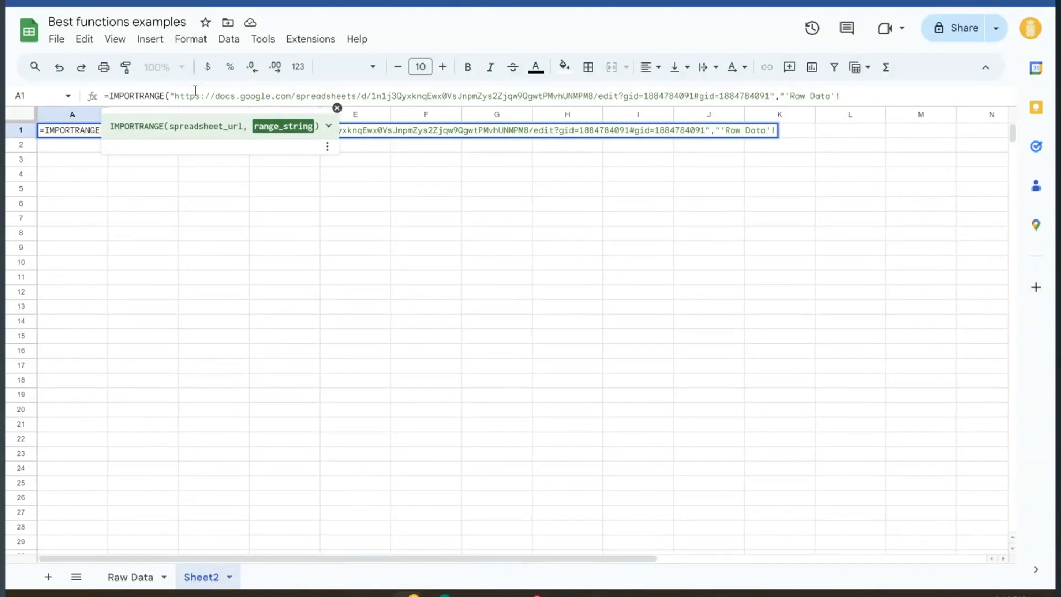
text(A:D"))
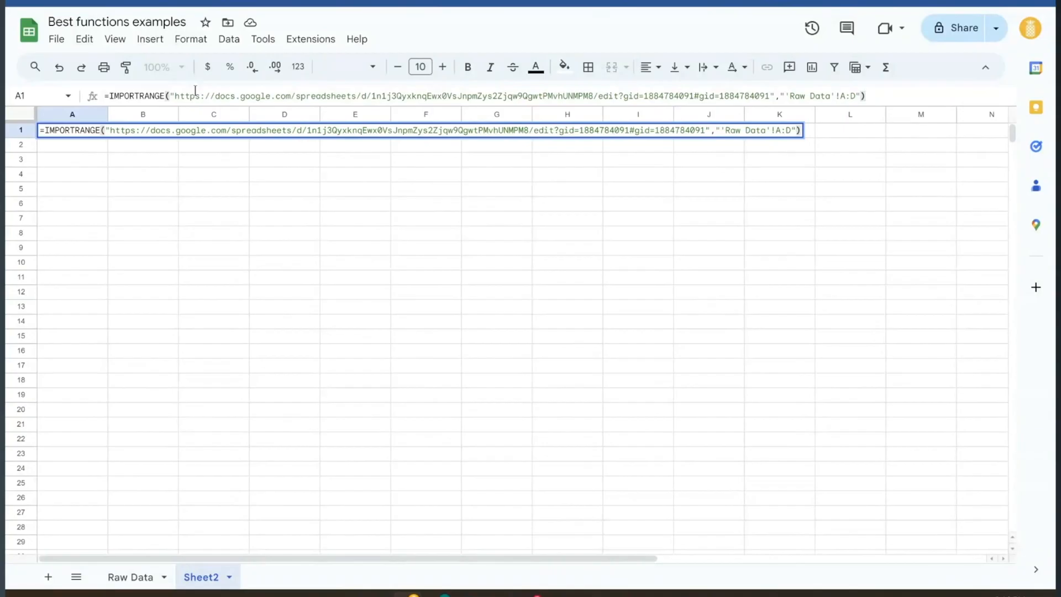
key(Return)
Browse the imported Class, Type and Amount values on Sheet2
click(297, 179)
click(208, 193)
click(181, 248)
click(242, 298)
click(283, 319)
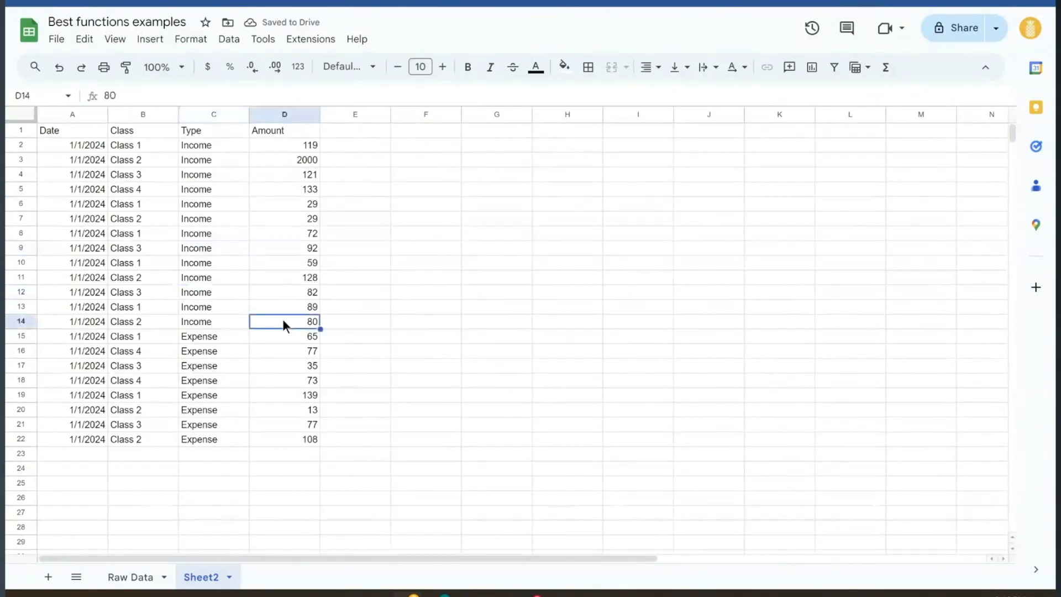
click(209, 217)
click(141, 276)
click(288, 291)
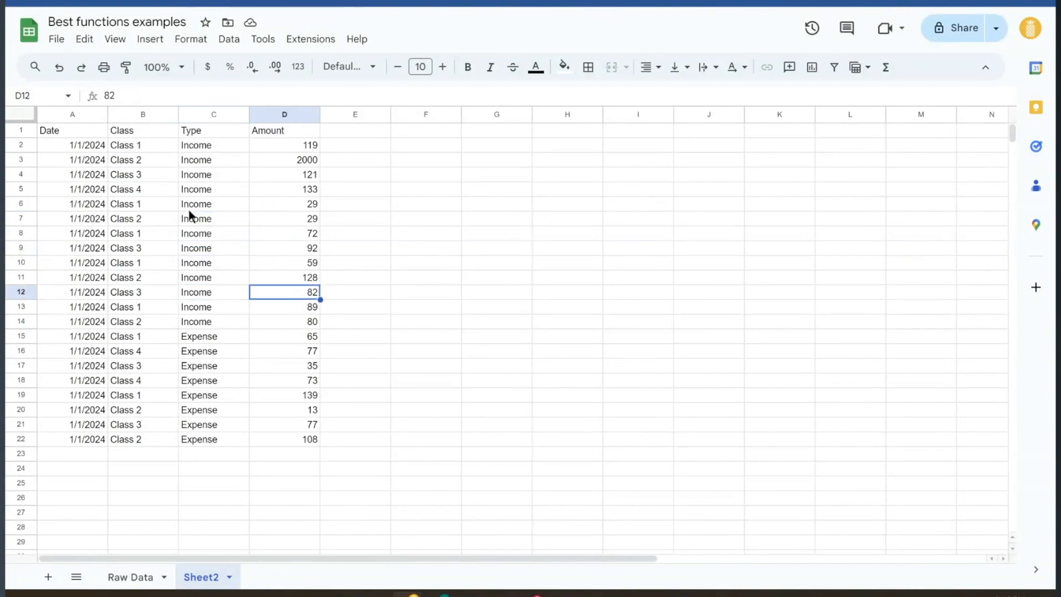
Colour the Date header text in A1 blue
click(81, 130)
click(542, 71)
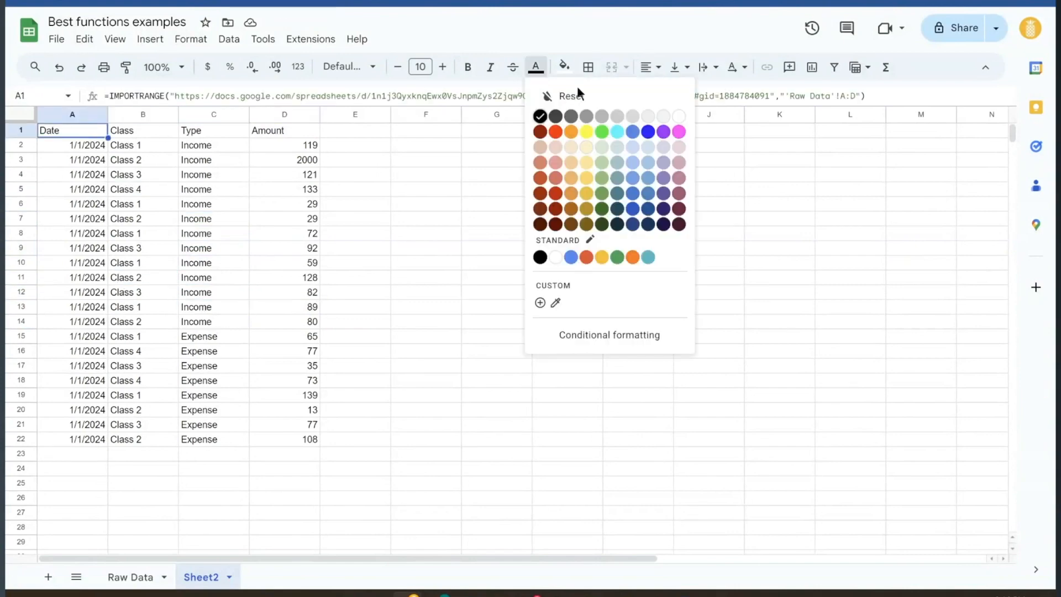
click(646, 132)
click(472, 148)
Review A1's IMPORTRANGE formula, highlighting its spreadsheet link and 'Raw Data'!A:D range
click(105, 134)
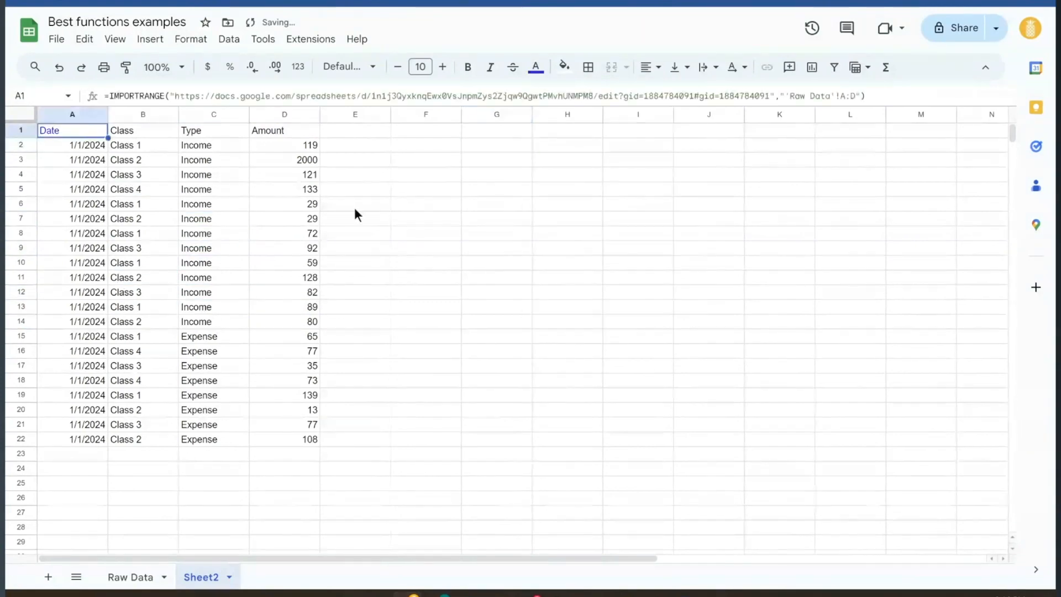
click(469, 217)
drag(90, 160, 284, 336)
drag(285, 381, 284, 424)
click(395, 308)
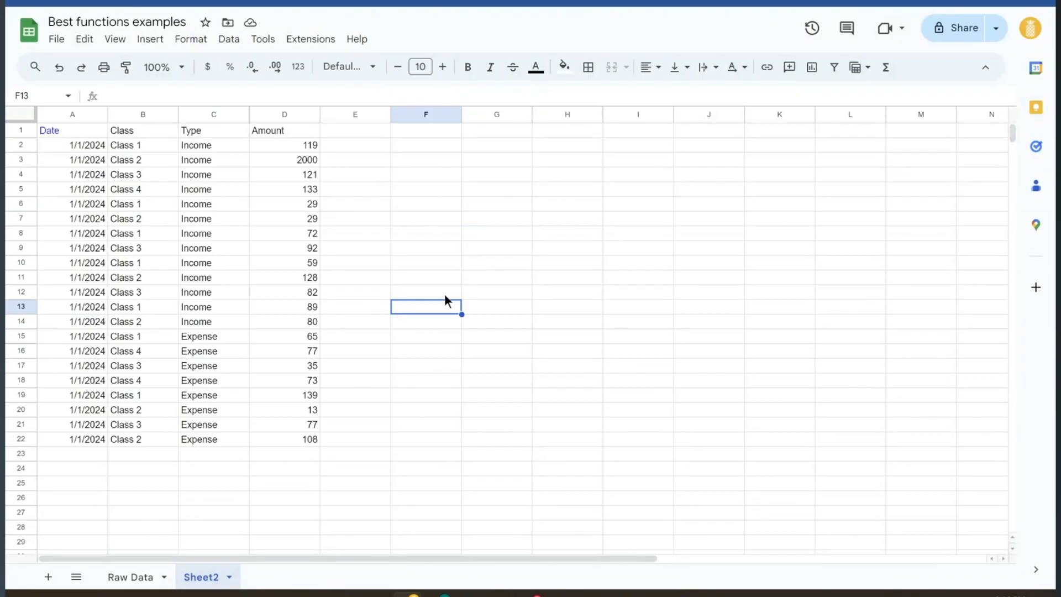
click(414, 231)
click(93, 135)
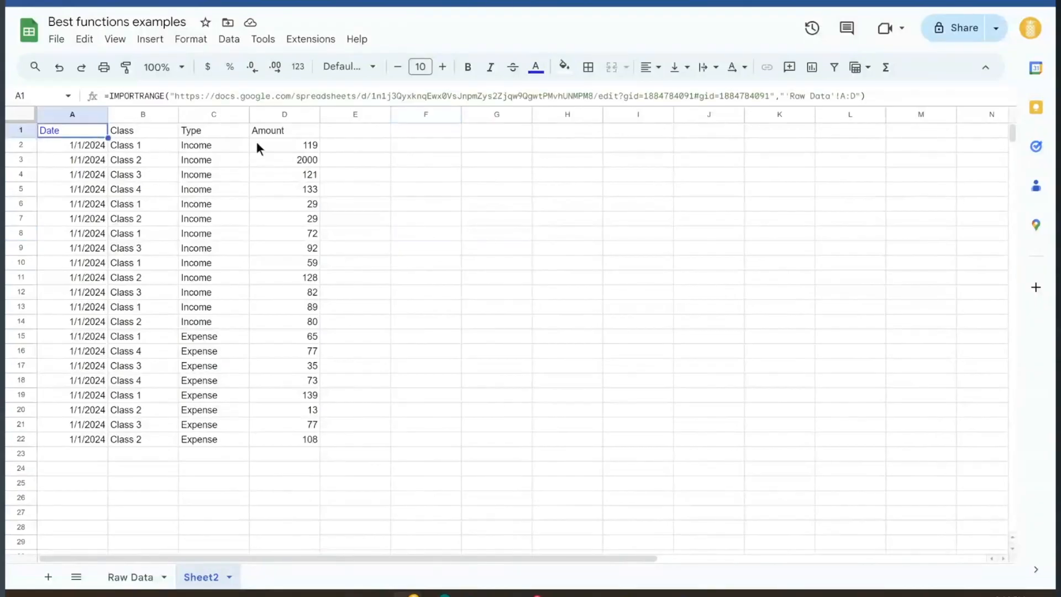
drag(195, 92, 635, 91)
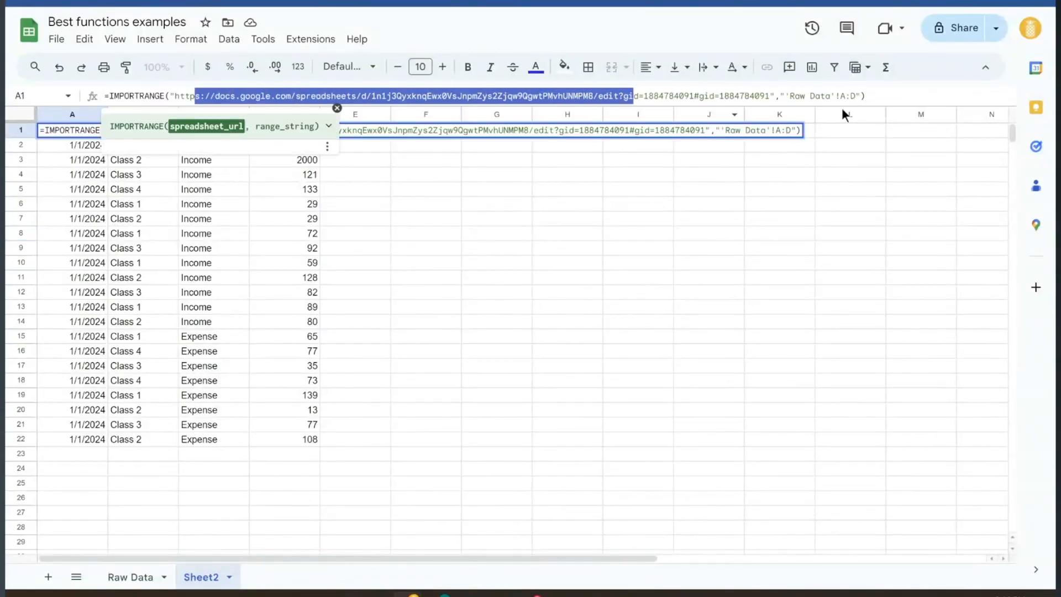
drag(788, 95, 865, 95)
click(654, 197)
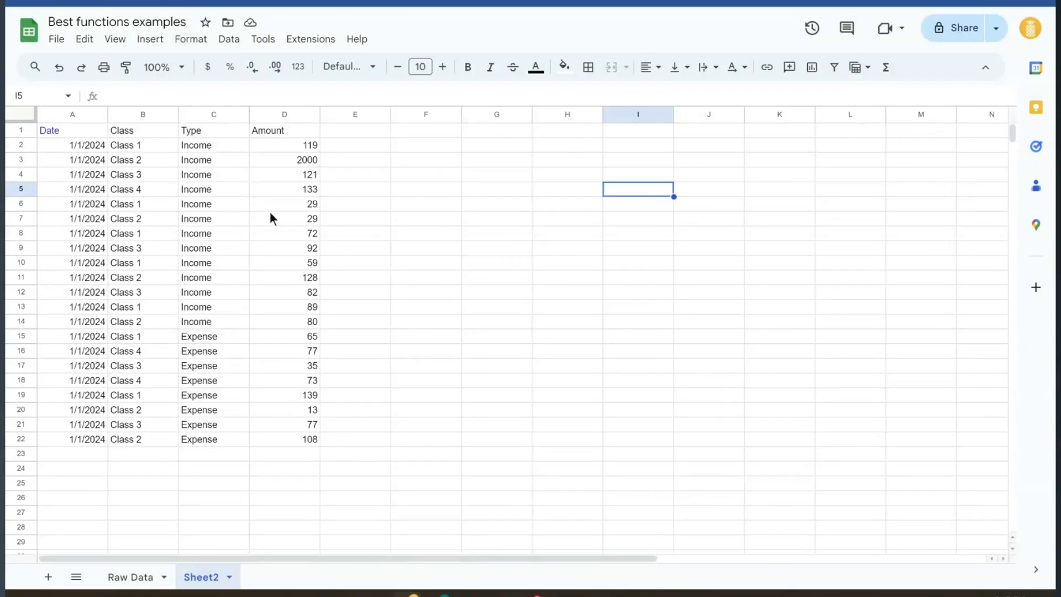
click(472, 202)
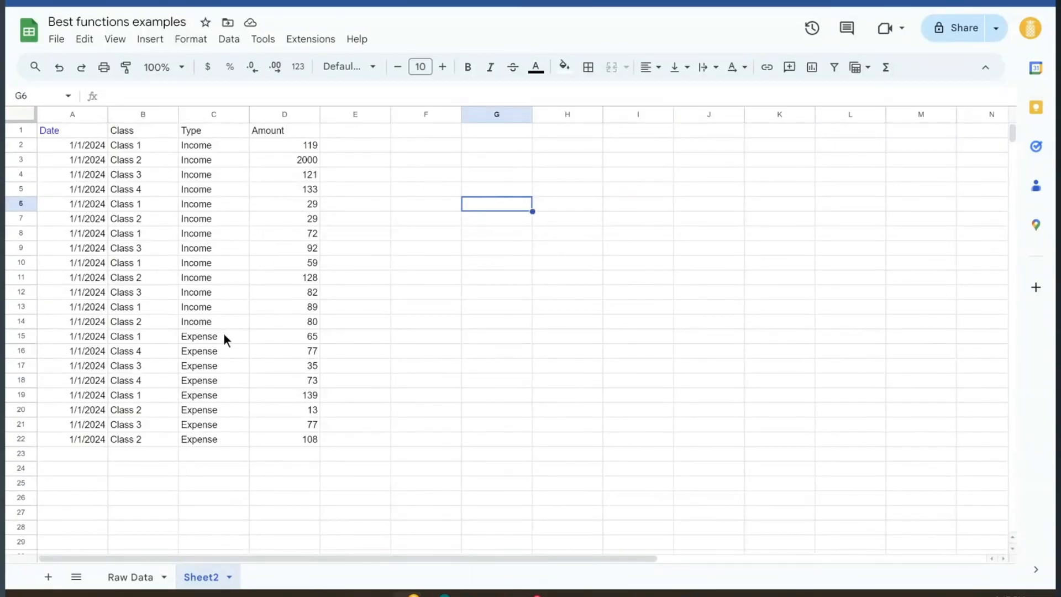
click(135, 576)
click(243, 292)
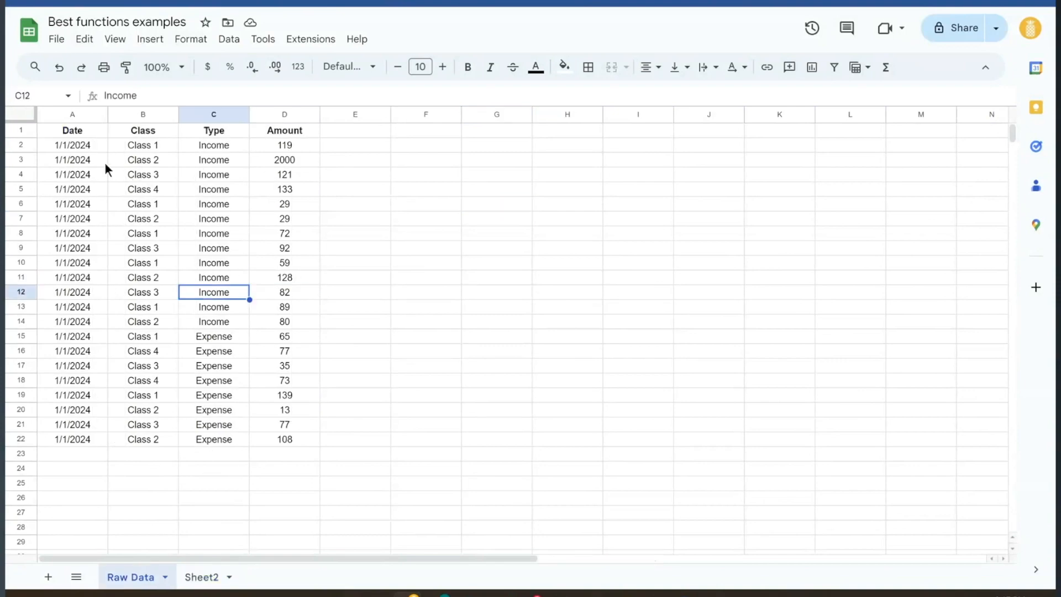
click(104, 162)
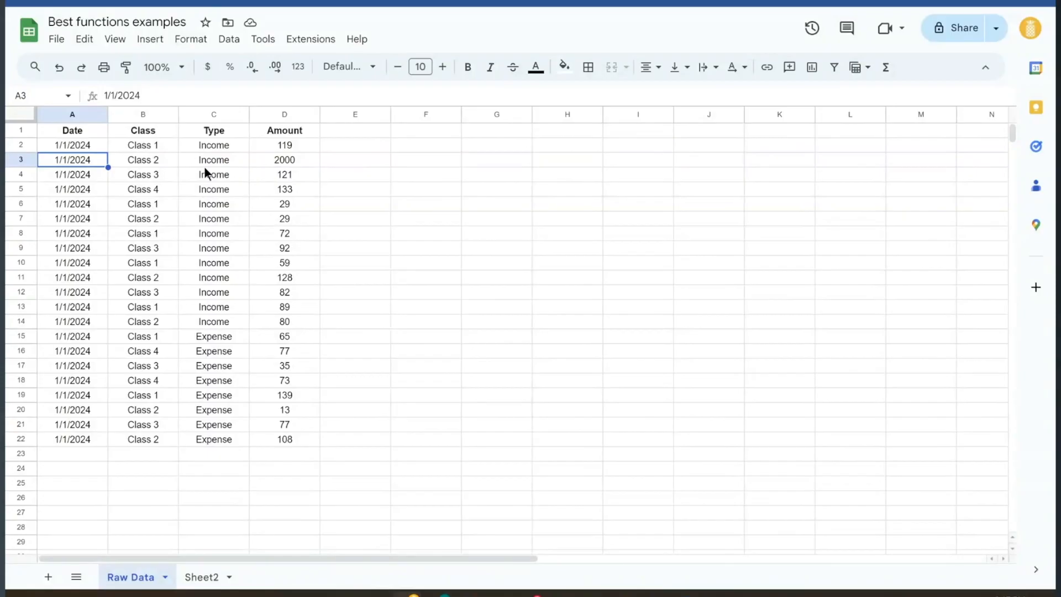
click(362, 153)
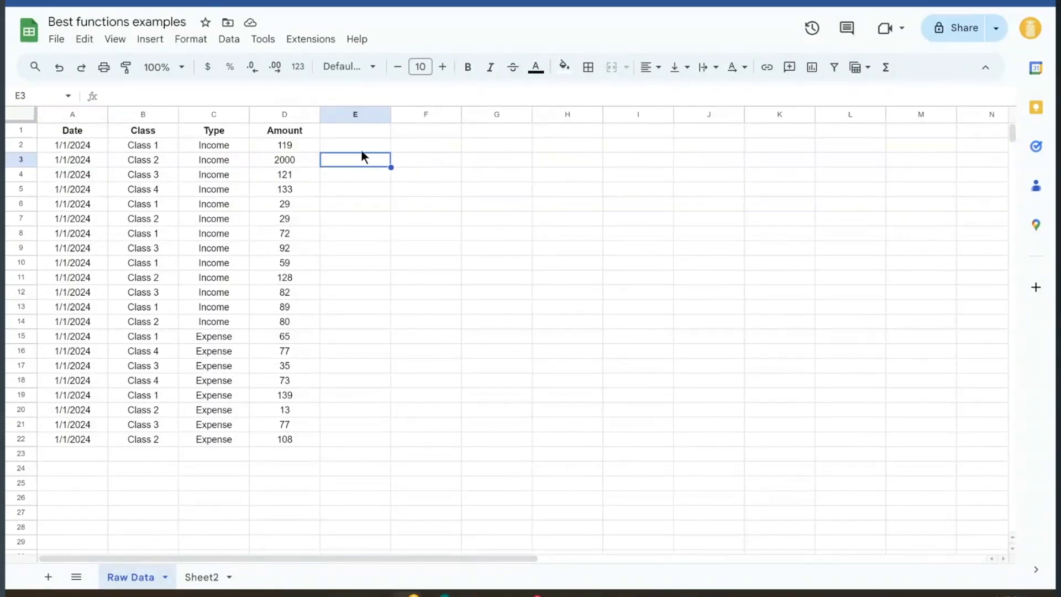
drag(69, 114, 266, 208)
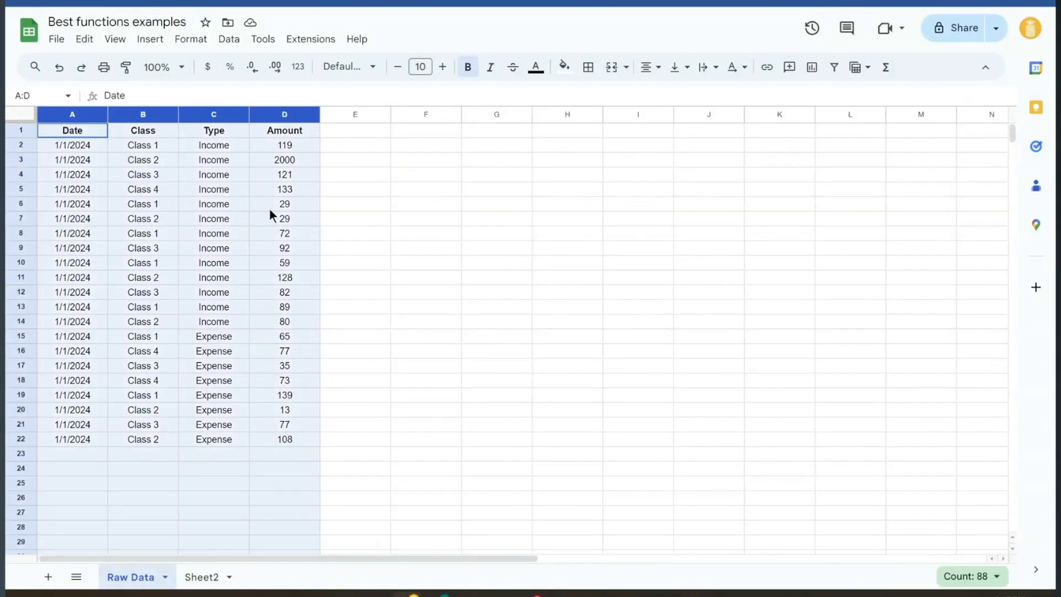
click(340, 162)
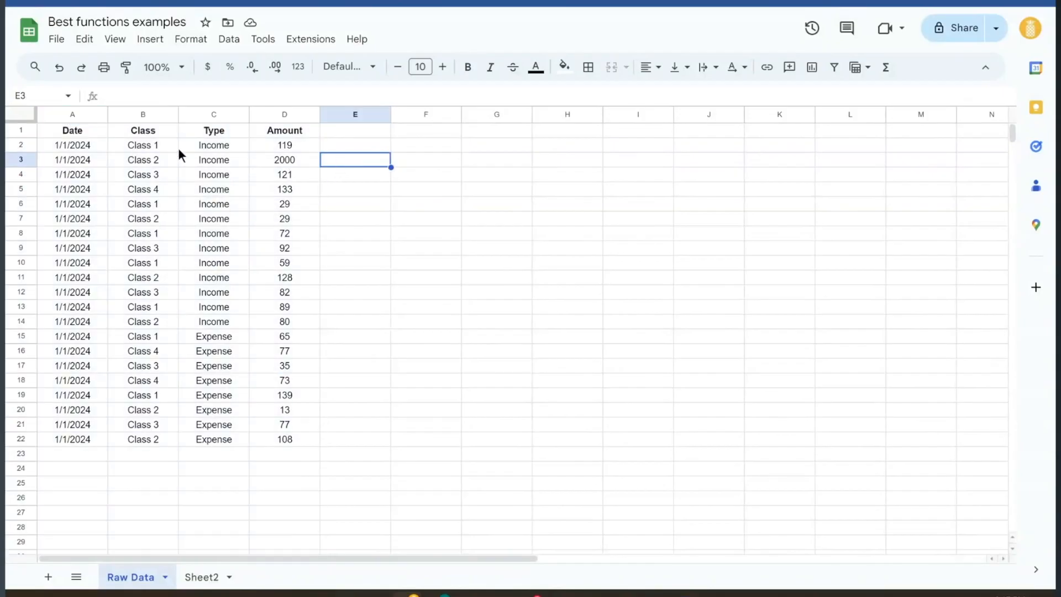
drag(104, 151, 943, 392)
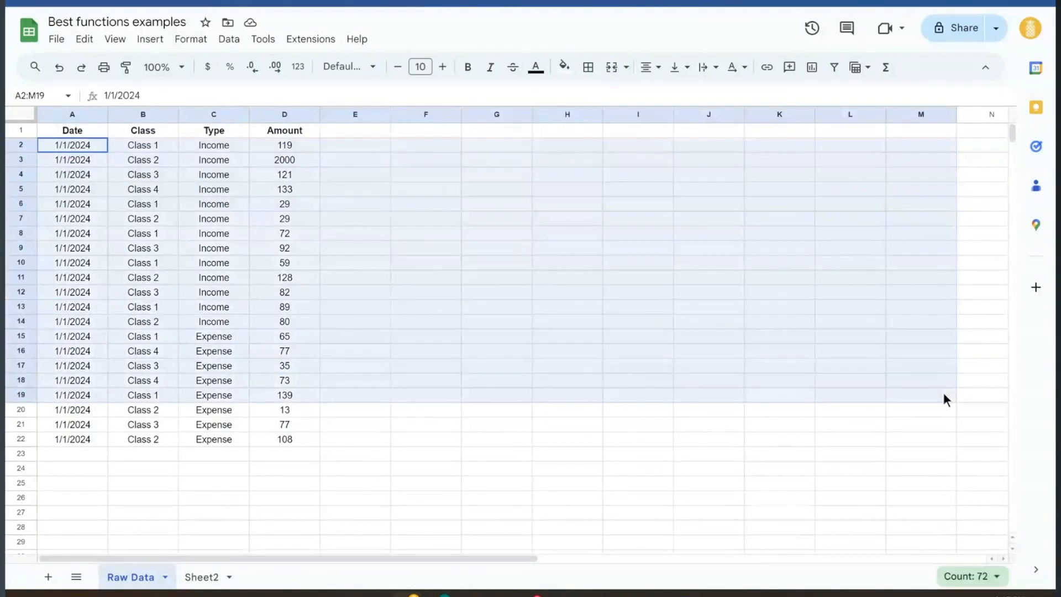
click(399, 214)
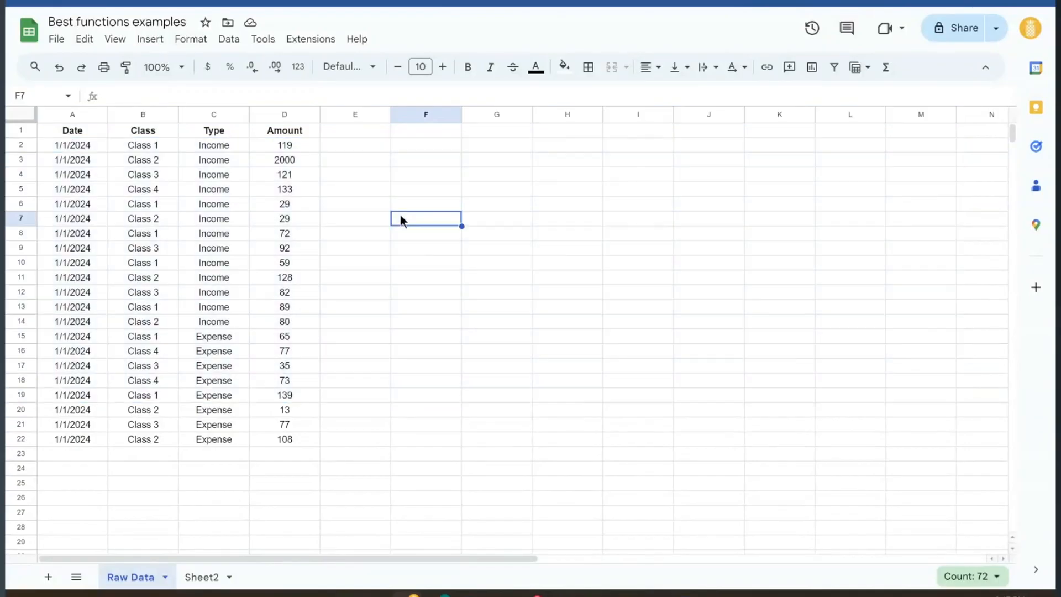
click(357, 150)
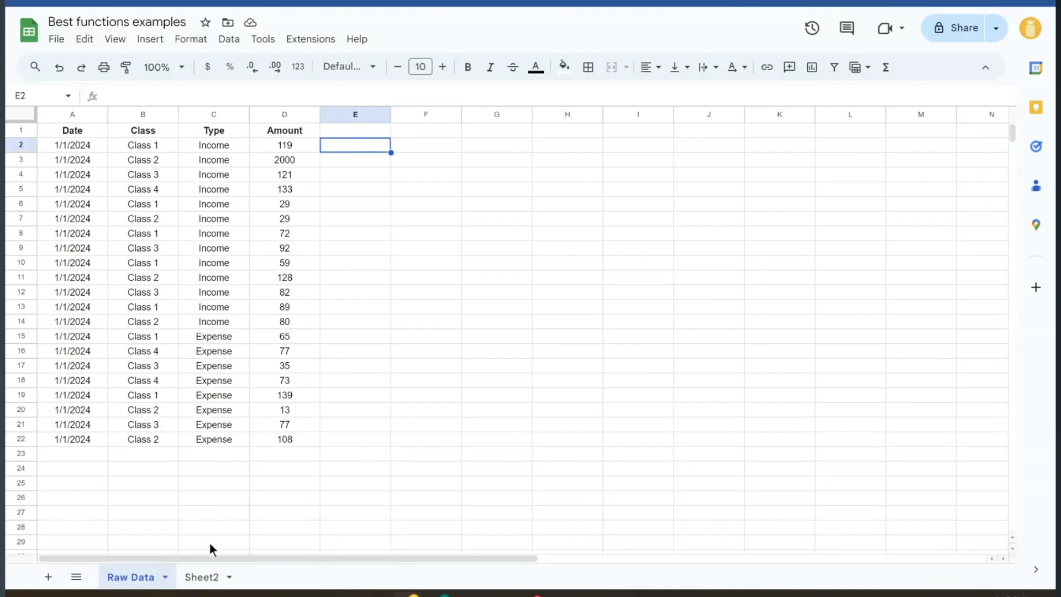
click(202, 577)
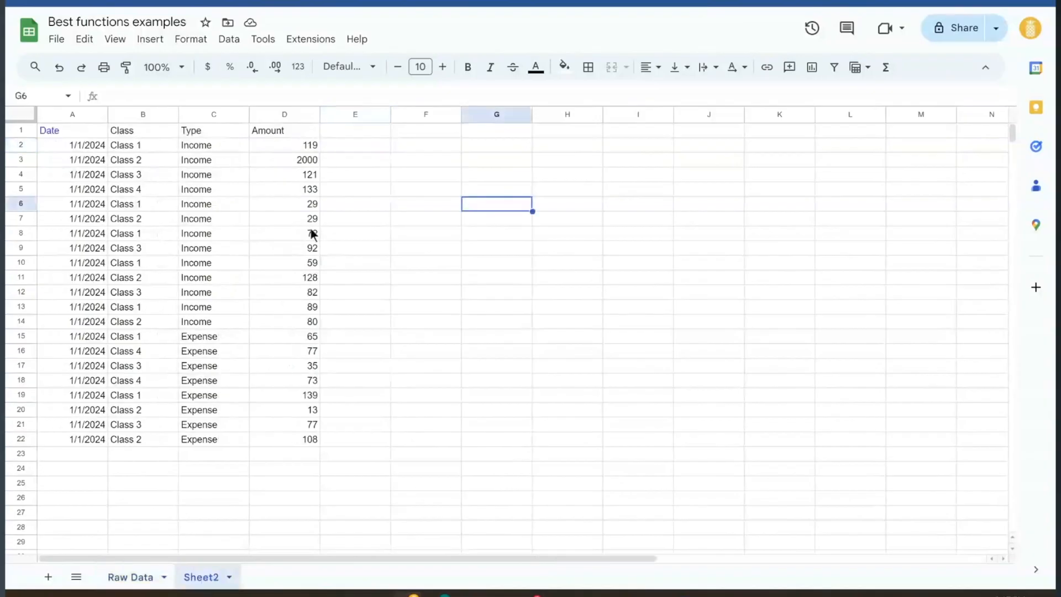
Head column E 'Example' and enter =D2*0.9 in E2 to fill the column
click(85, 130)
click(360, 133)
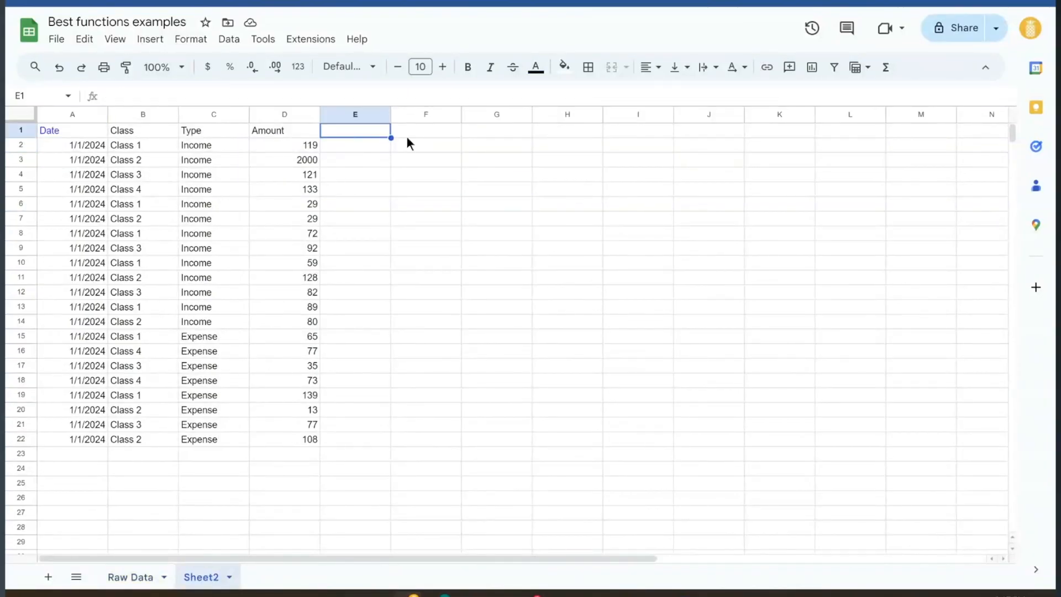
text(Examl)
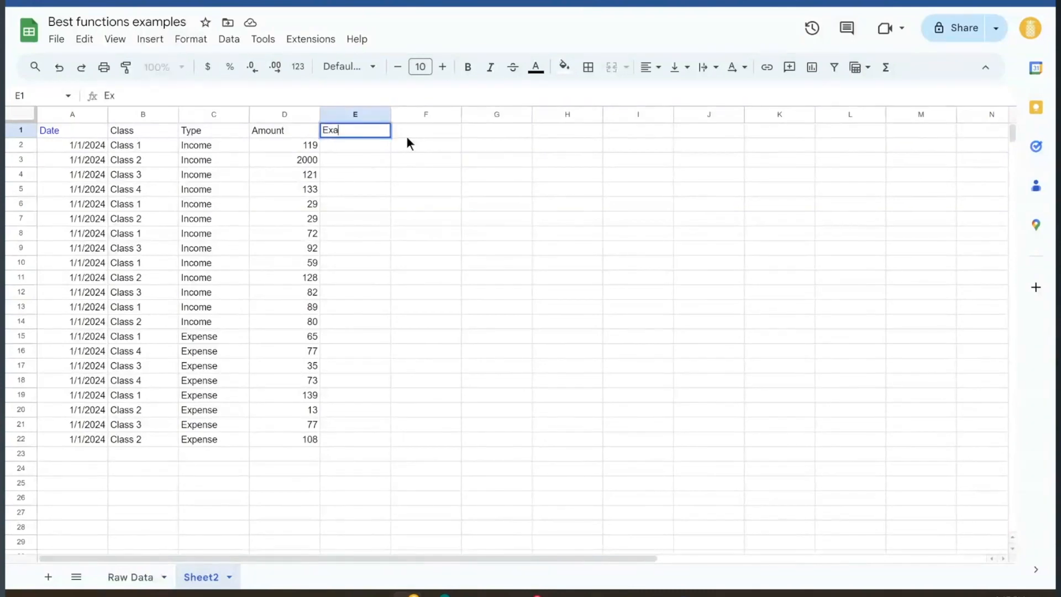
key(BackSpace)
text(ple)
key(Return)
text(=)
key(Left)
text(*0.9)
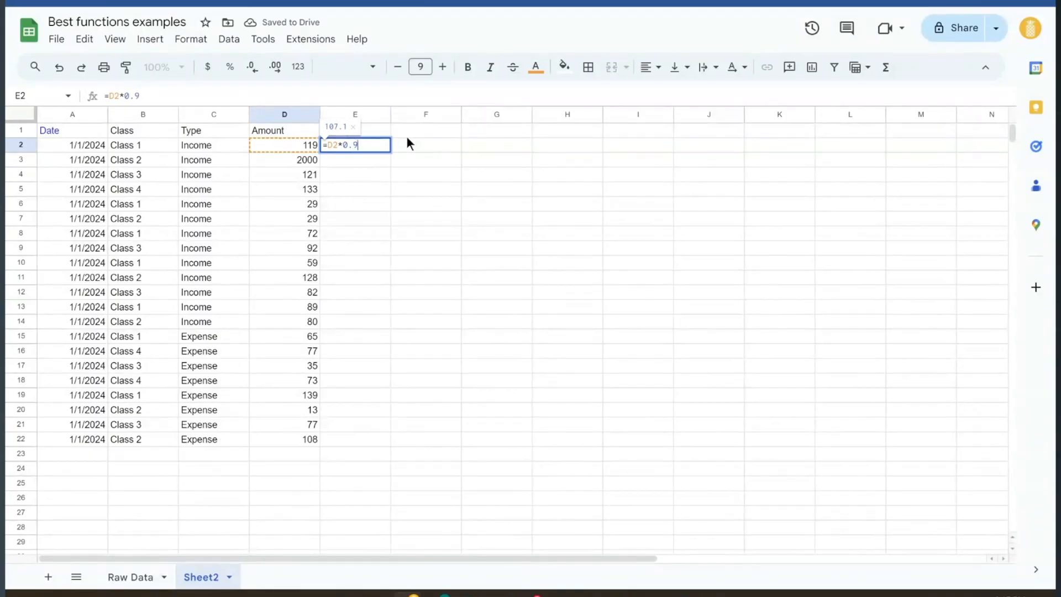
key(Return)
Colour the text of the Example column E blue
click(407, 136)
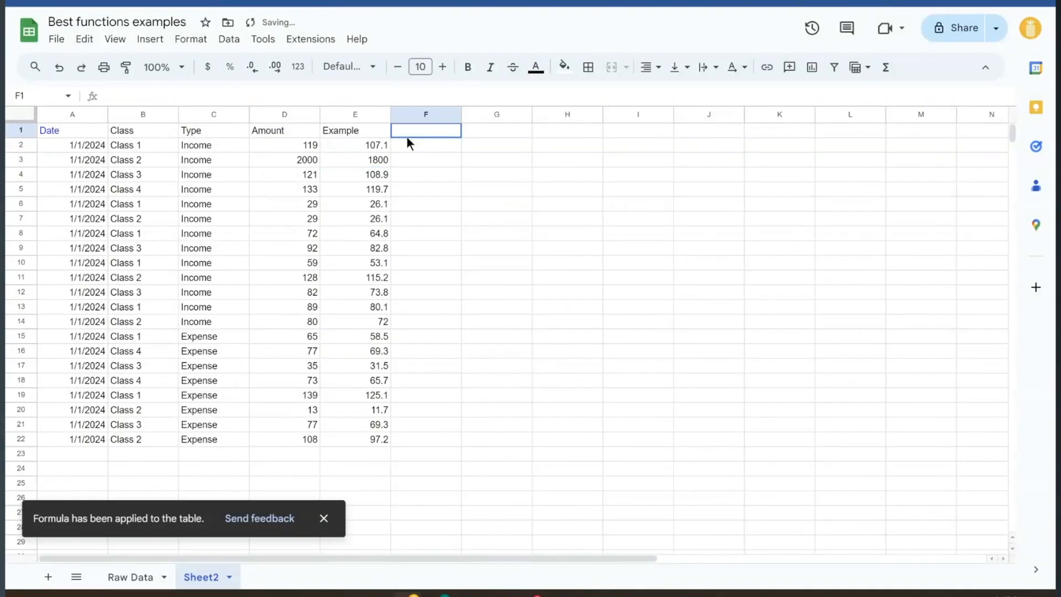
click(354, 114)
click(543, 66)
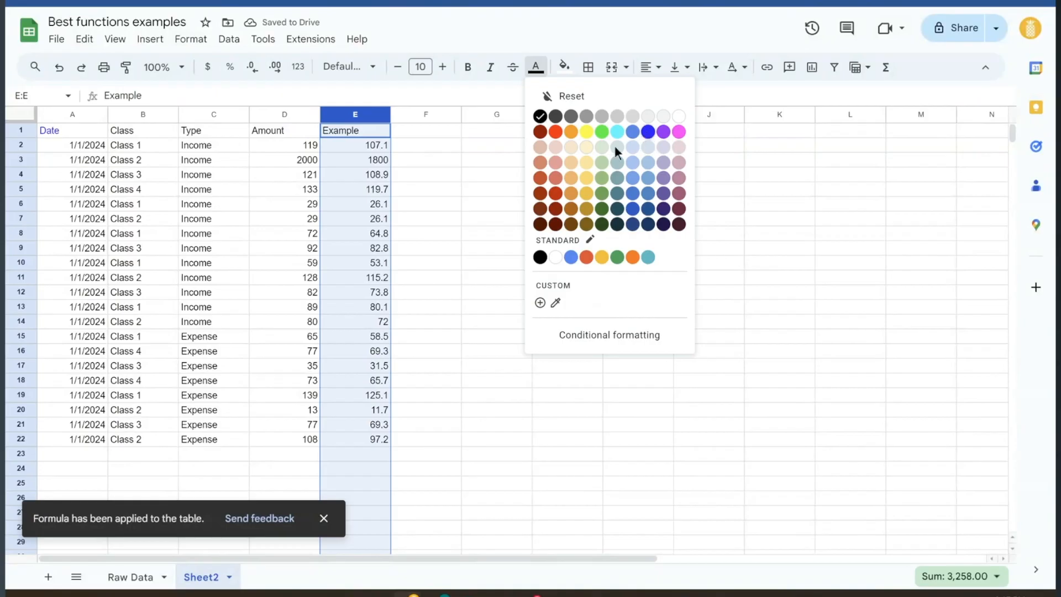
click(615, 145)
On Raw Data, point out classes, types and amounts, including the Income entry in C11
click(130, 577)
click(171, 351)
drag(83, 148, 740, 397)
click(293, 251)
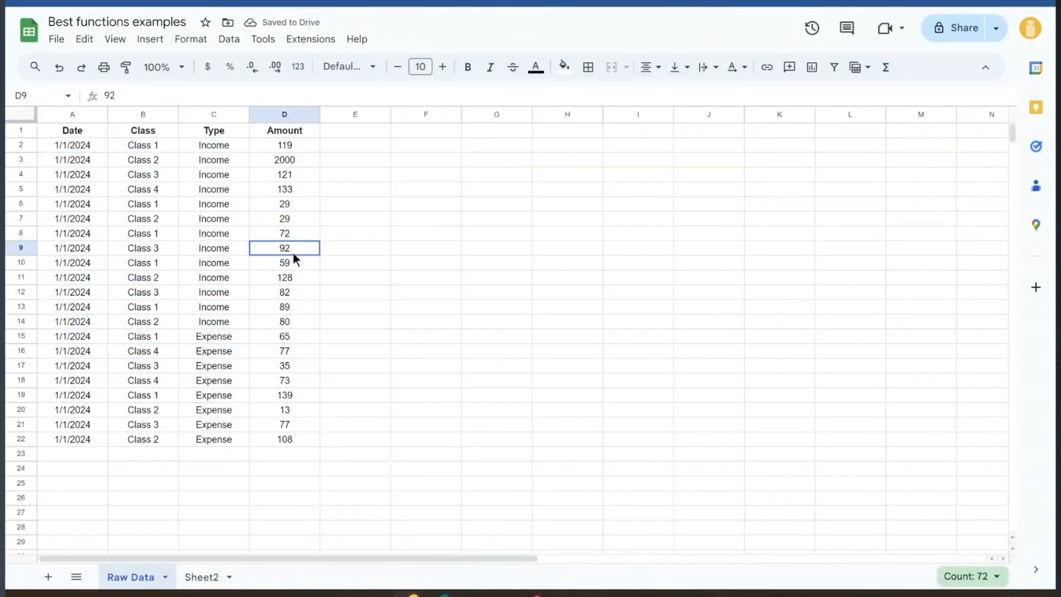
click(226, 200)
click(280, 260)
click(167, 219)
click(259, 273)
click(217, 207)
click(230, 273)
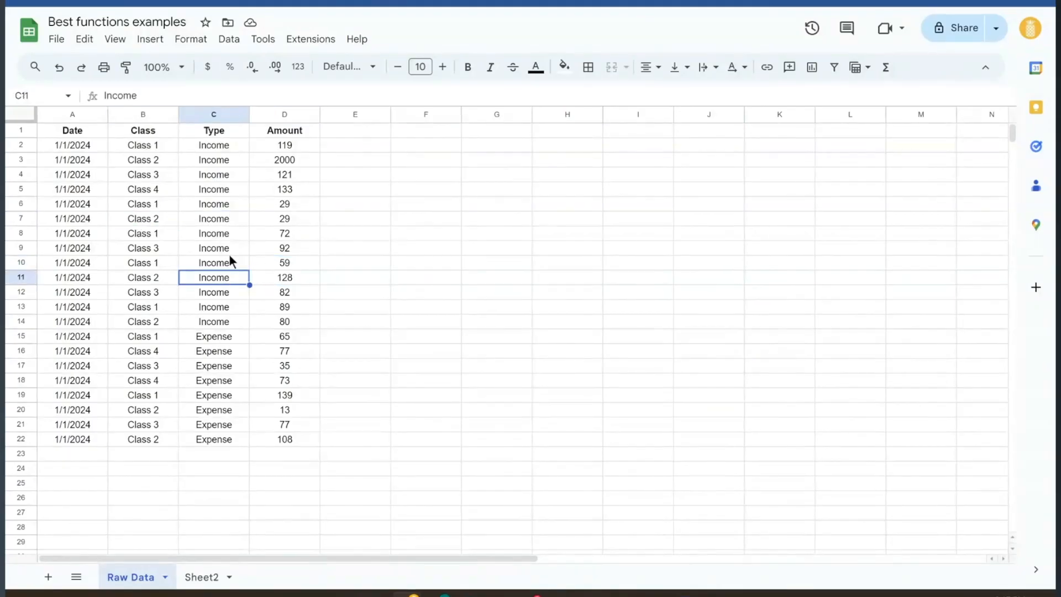
Back on Sheet2, highlight the imported range A1:D24 and the calculated Example values
click(202, 577)
click(130, 204)
click(77, 131)
drag(77, 131, 325, 463)
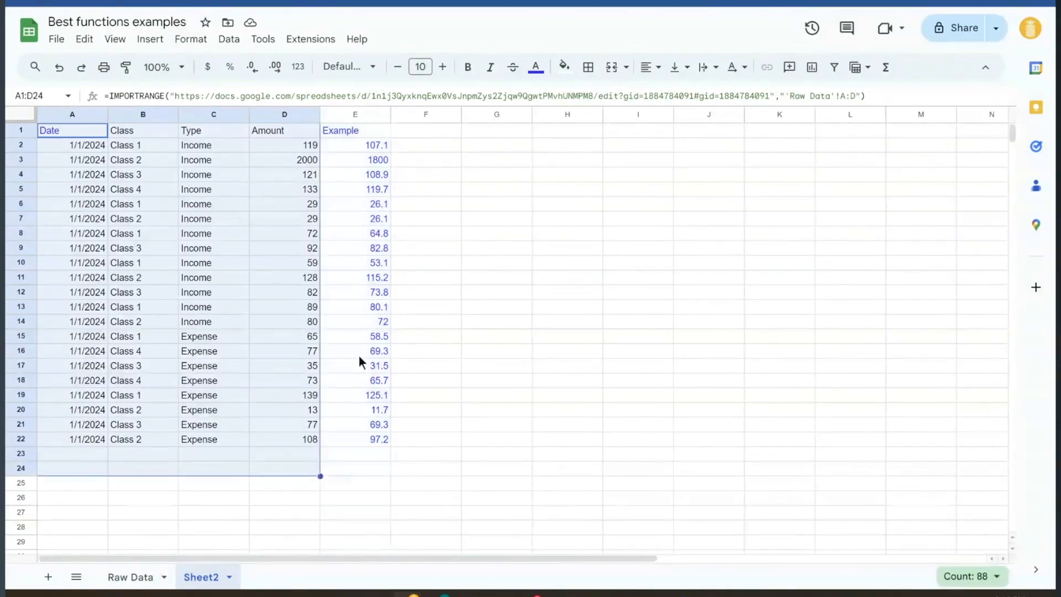
drag(350, 164, 359, 395)
click(459, 280)
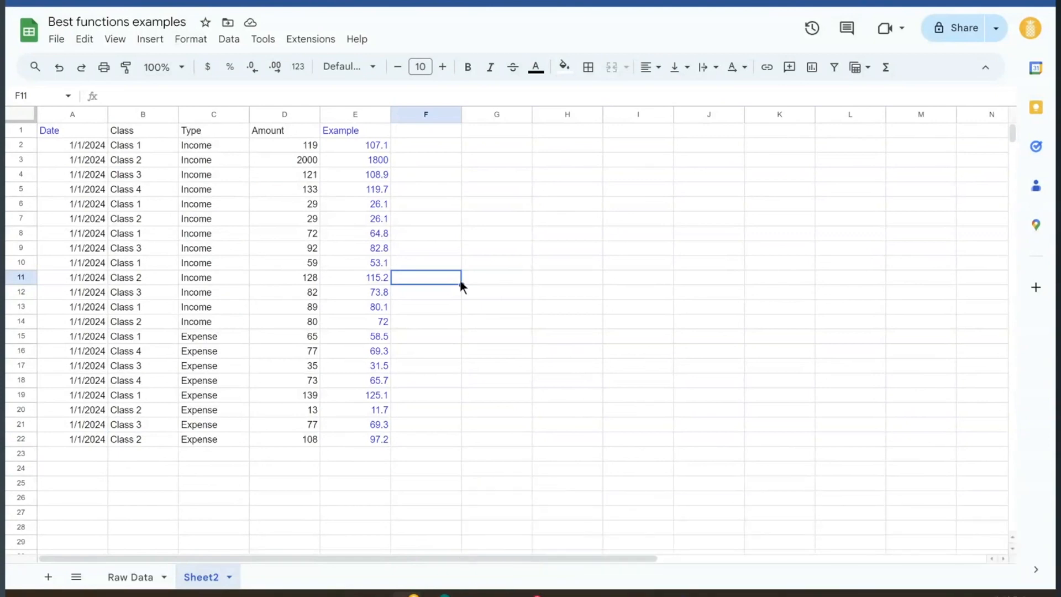
click(476, 219)
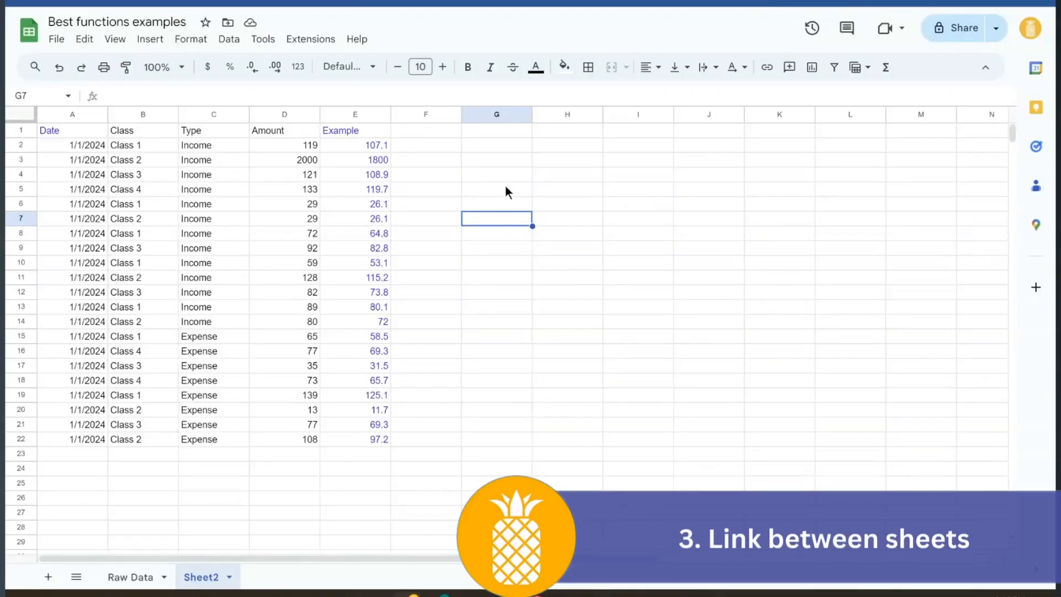
click(500, 187)
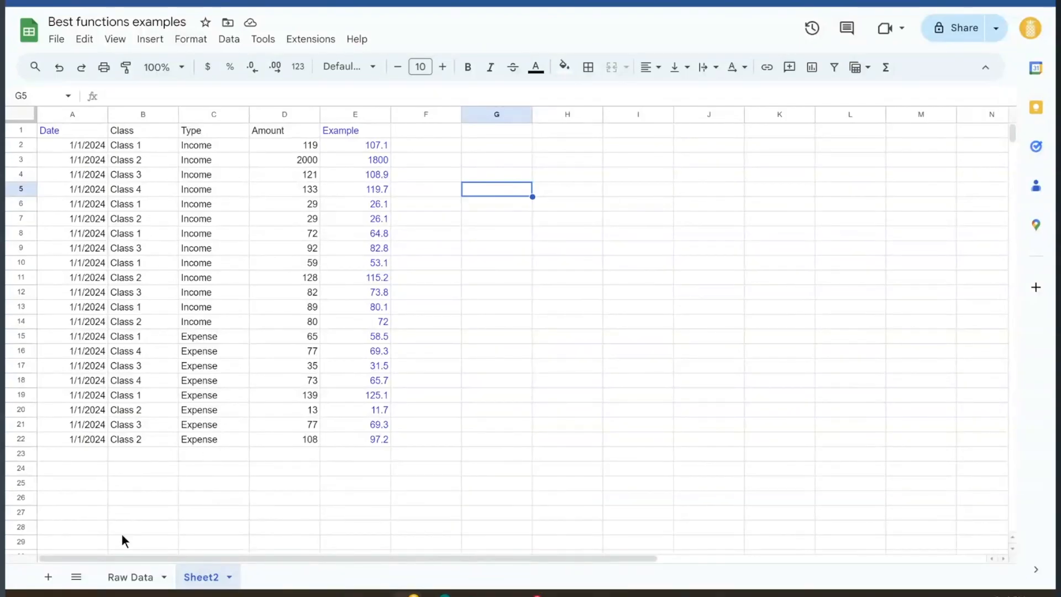
click(126, 577)
drag(143, 145, 148, 303)
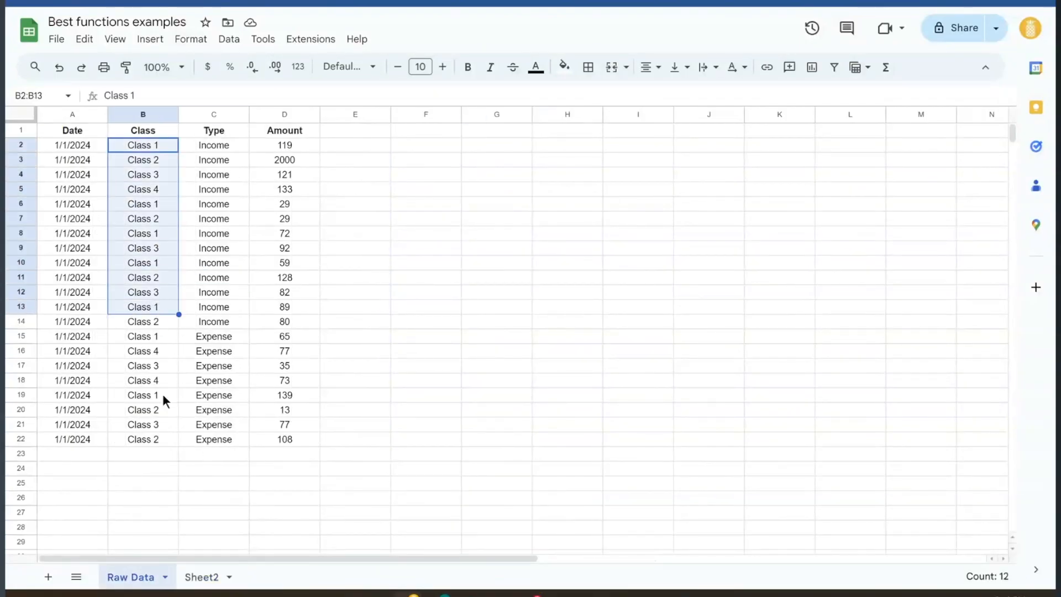
click(205, 580)
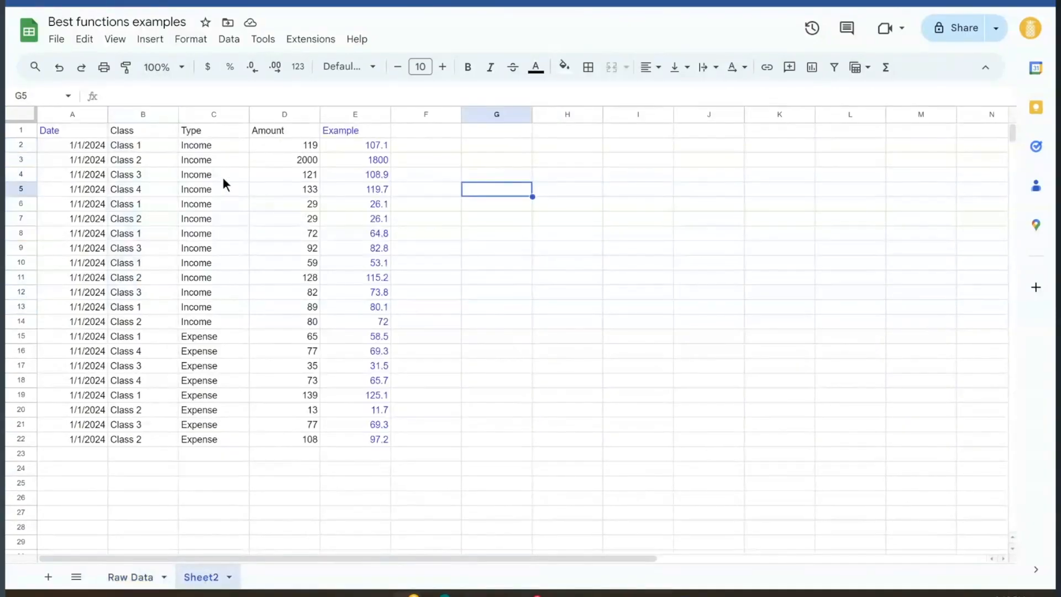
click(160, 145)
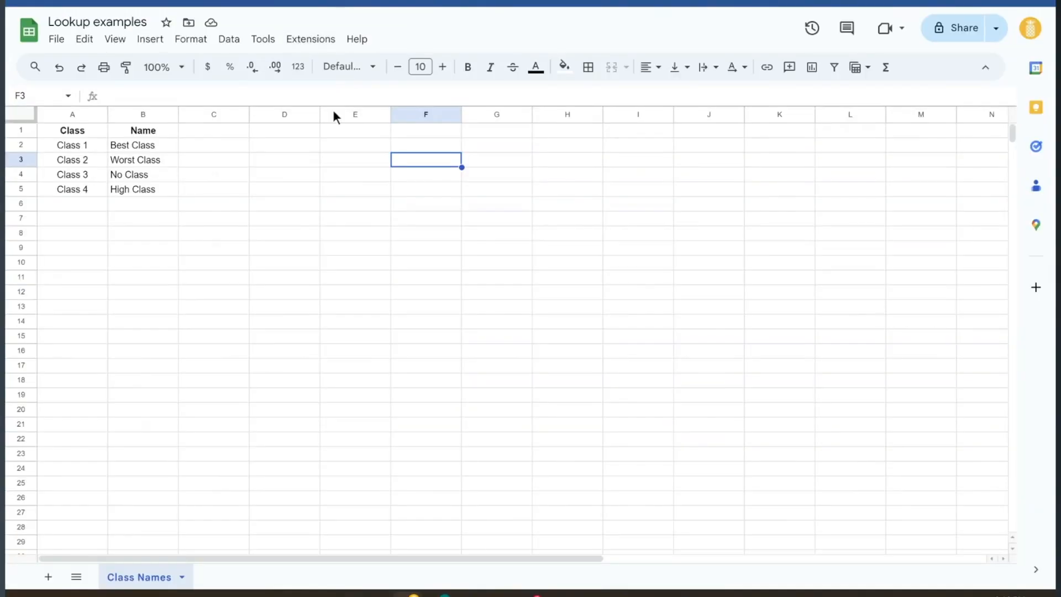
click(219, 170)
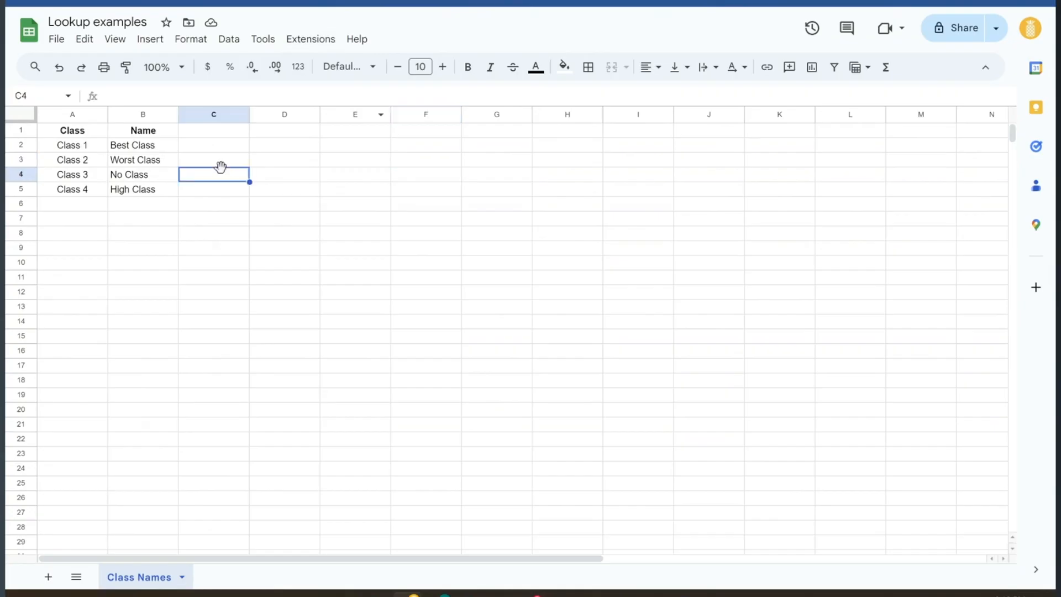
click(79, 146)
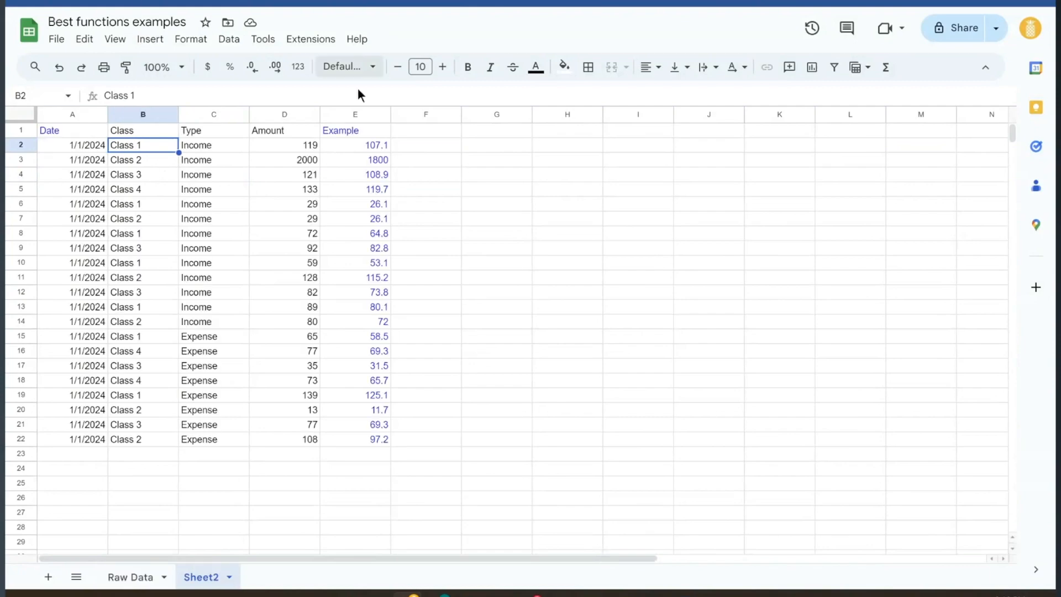
Label cell J3 'lookup table'
click(715, 156)
text(lookup)
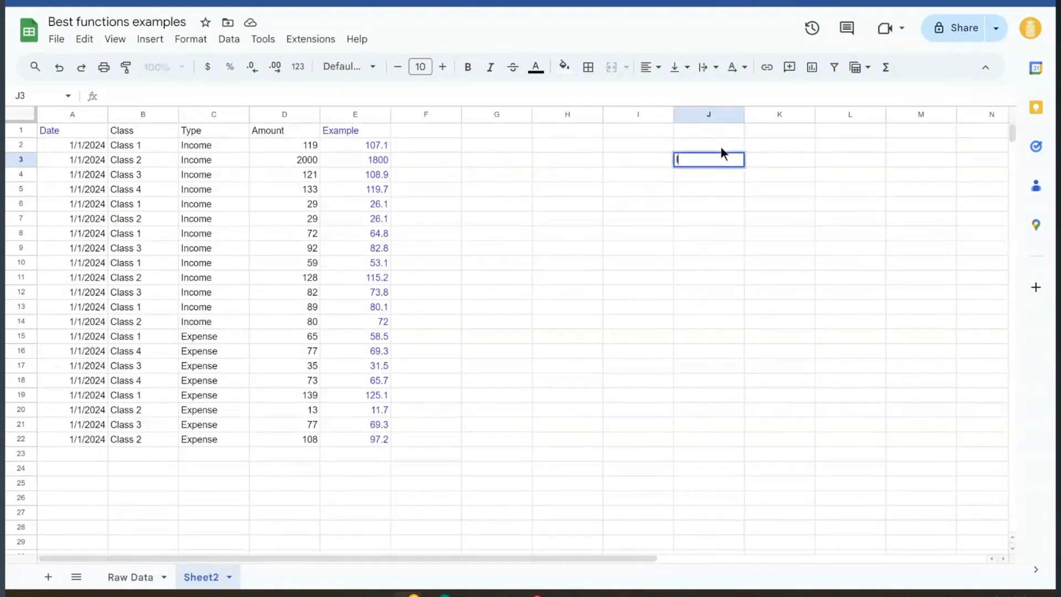
text( table)
key(Return)
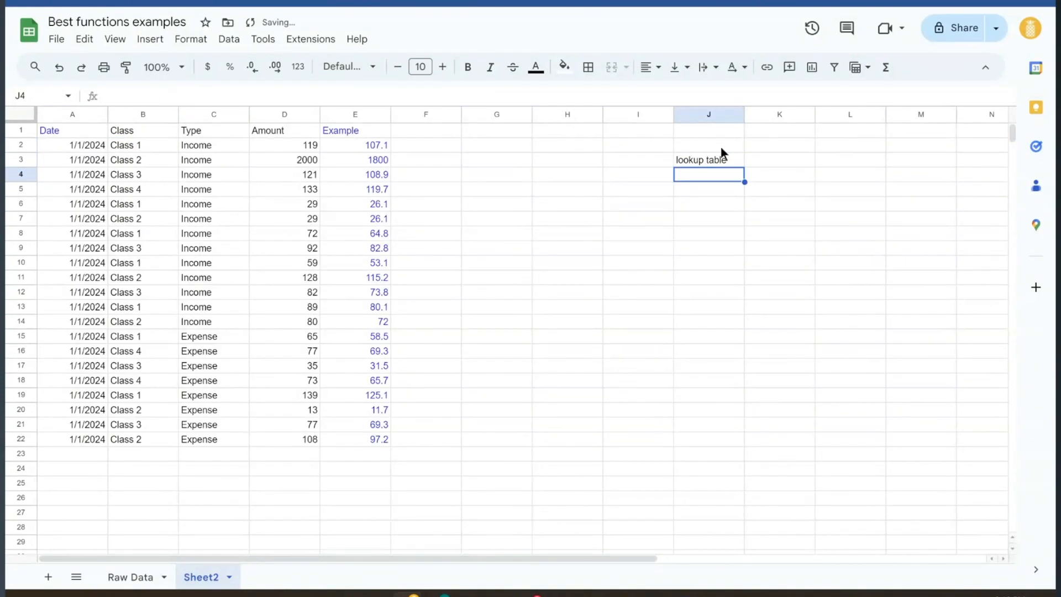
In J4, enter IMPORTRANGE with the Lookup examples spreadsheet address and range "A:B"
text(=importr)
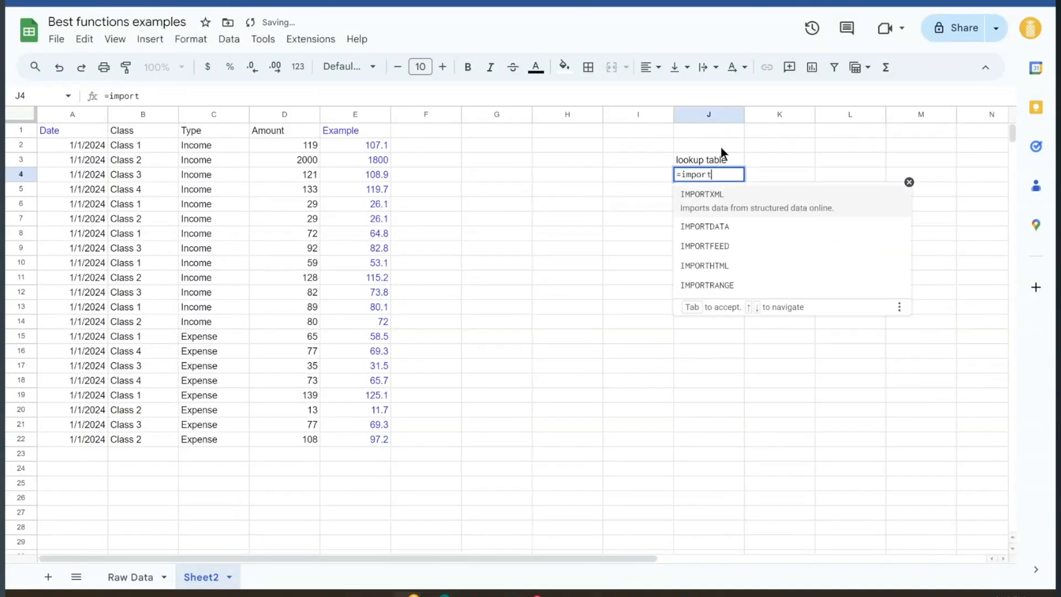
key(Tab)
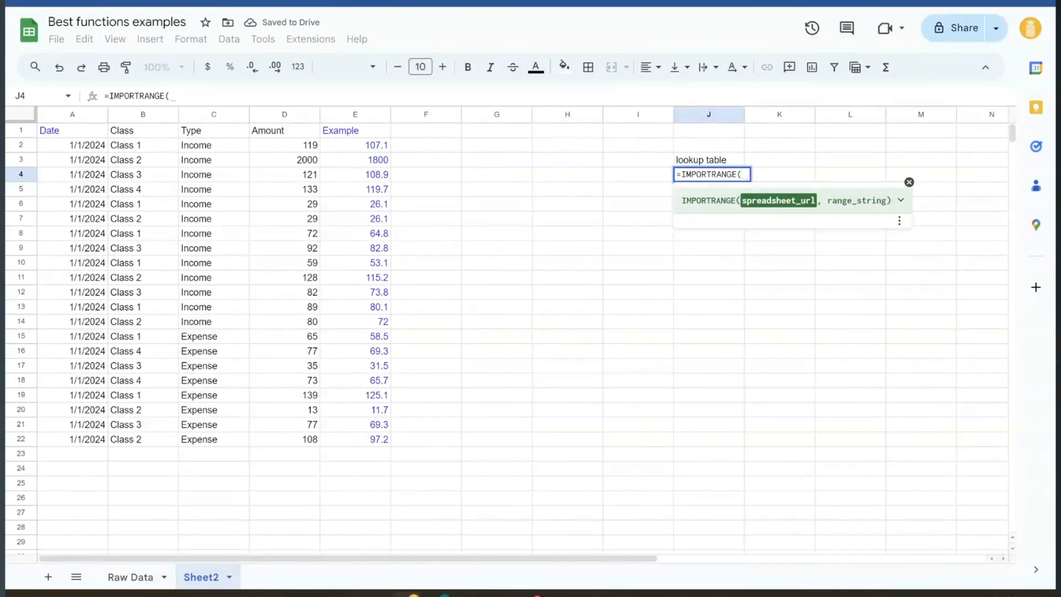
key(ctrl+Tab)
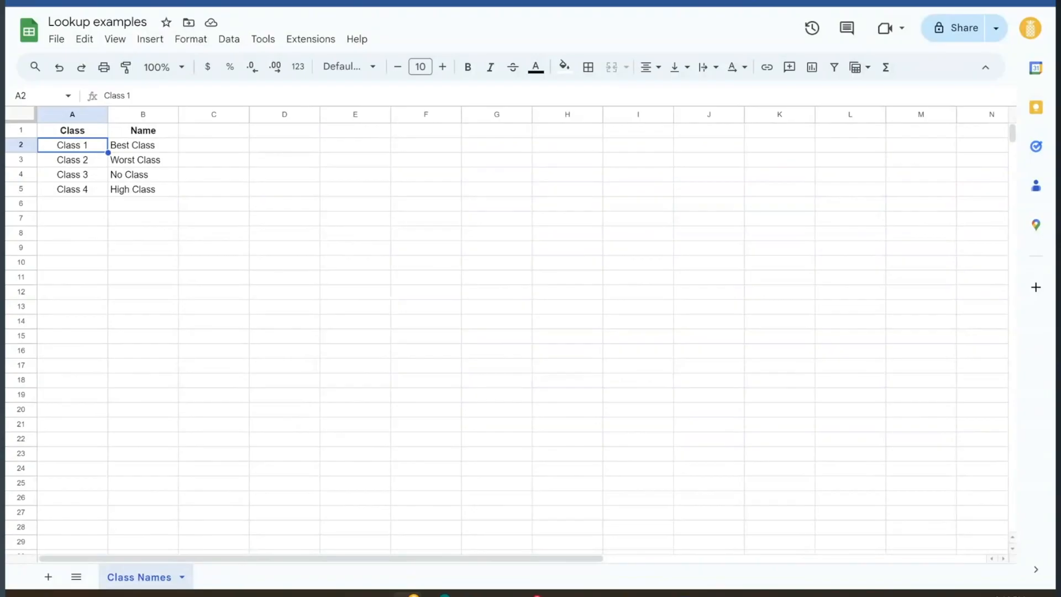
key(ctrl+shift+Tab)
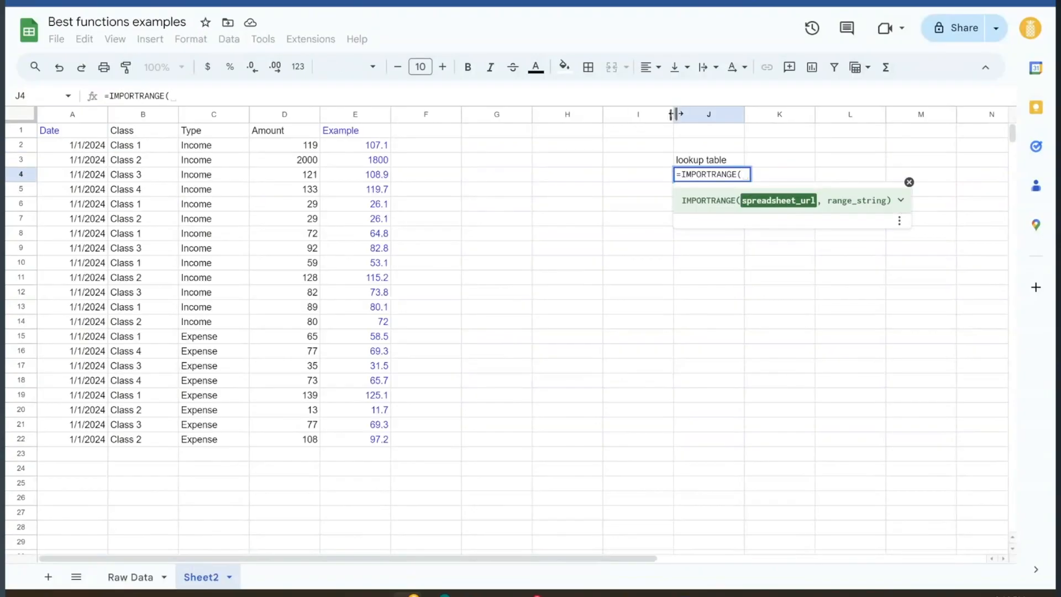
text(,")
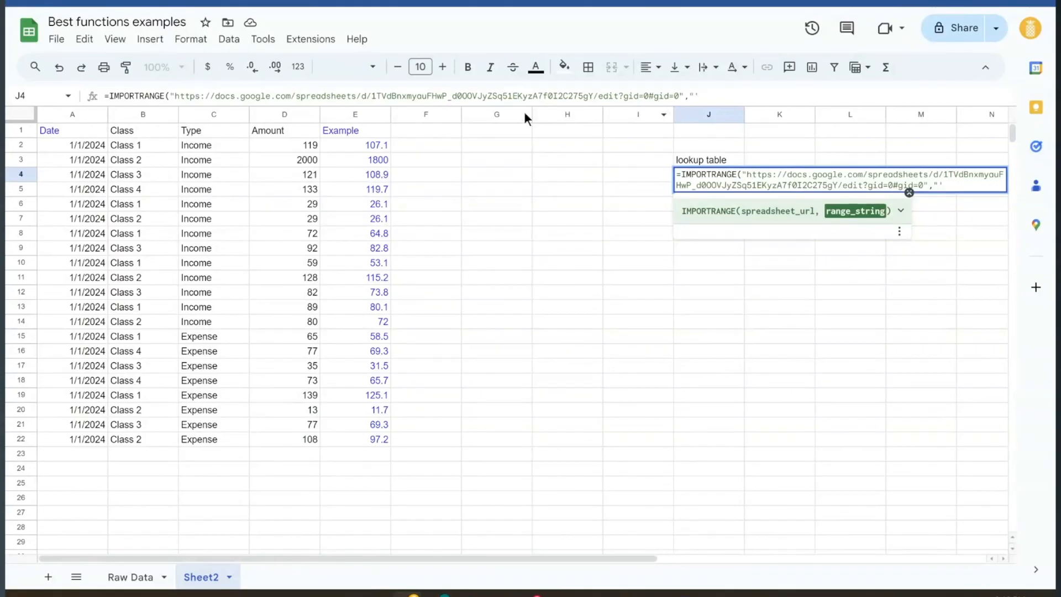
key(ctrl+Tab)
text(A:B"))
key(Return)
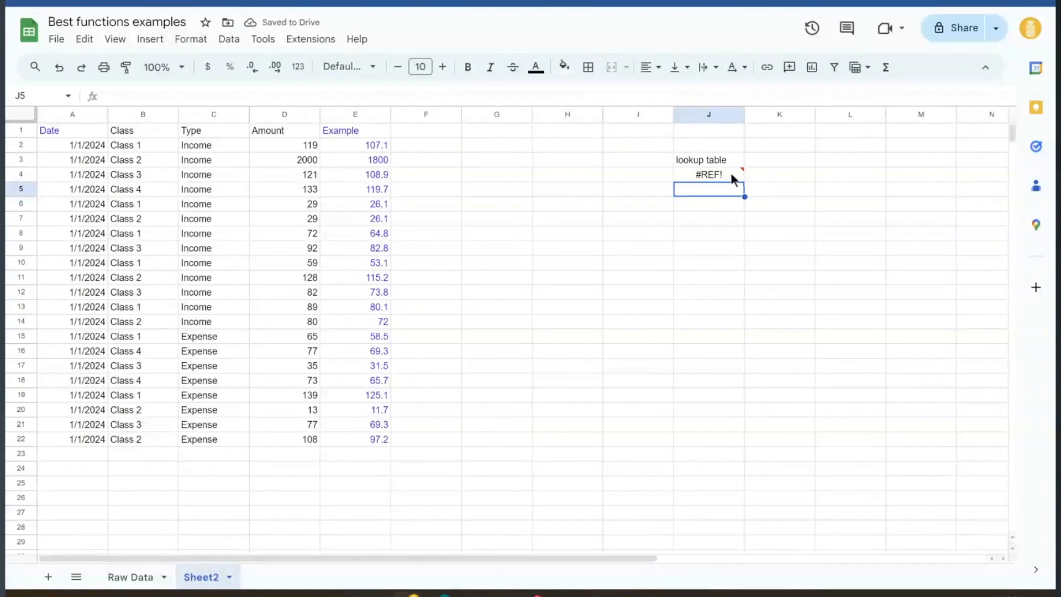
Allow access on J4's #REF! error so the Class and Name table imports into J4:K8
mouse_move(732, 175)
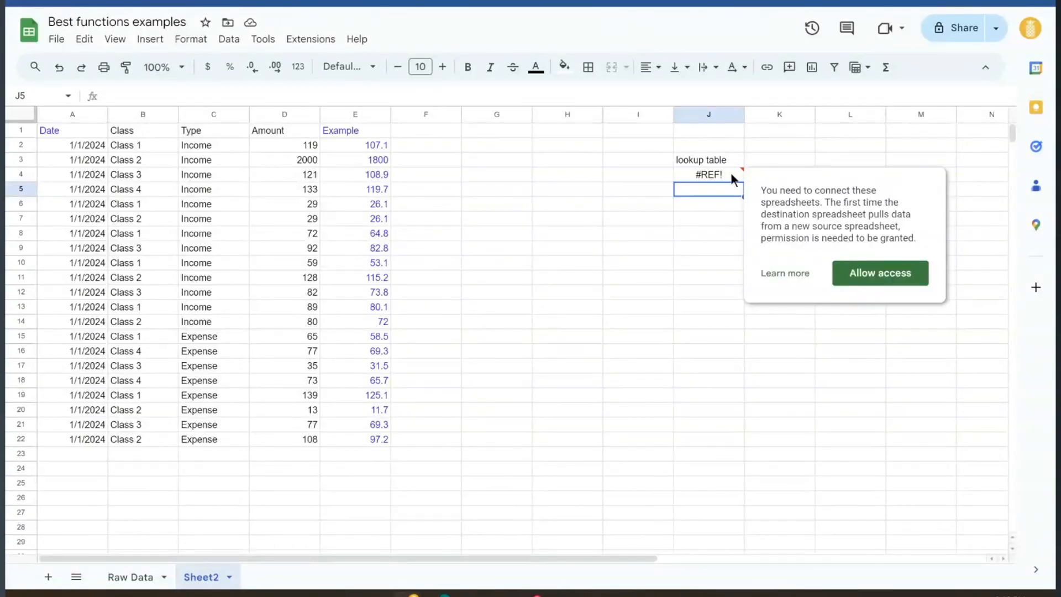
click(895, 269)
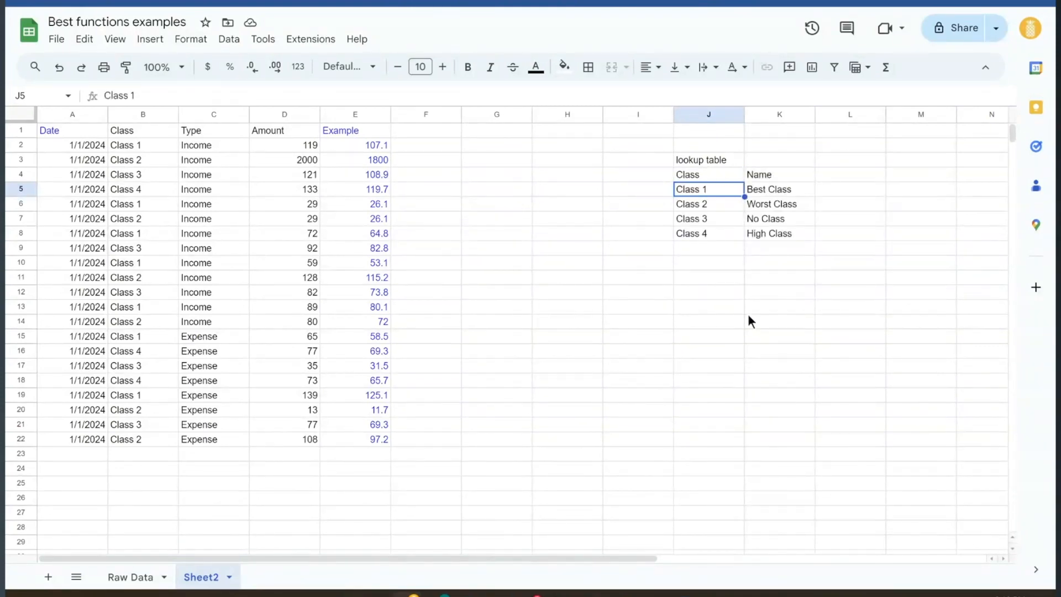
click(738, 279)
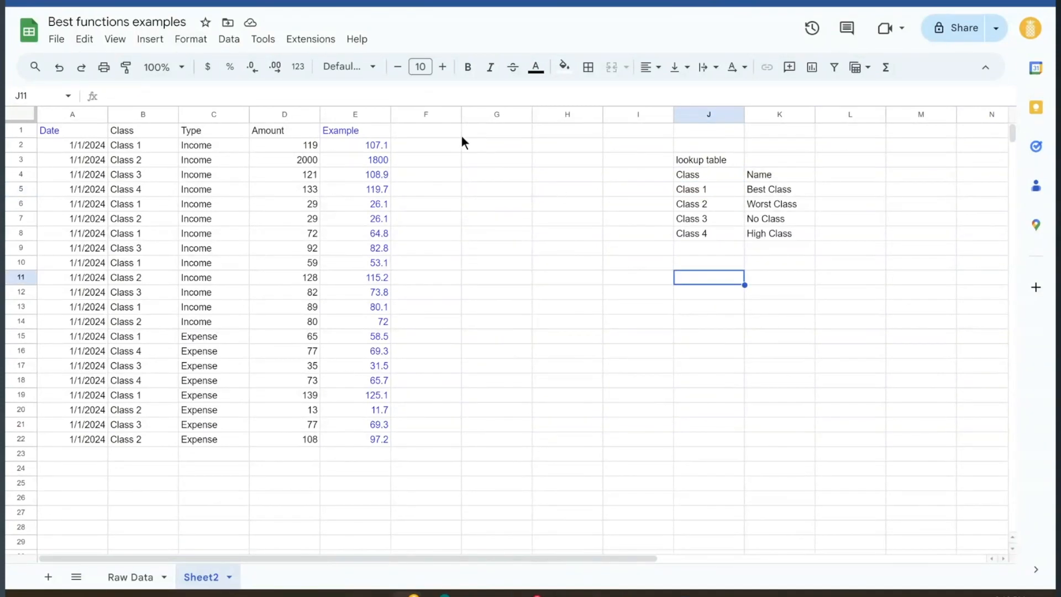
Head F1 'lookup' and fill =VLOOKUP(B2,$J$4:$K$10,2,false) down column F
click(449, 132)
text(lookup)
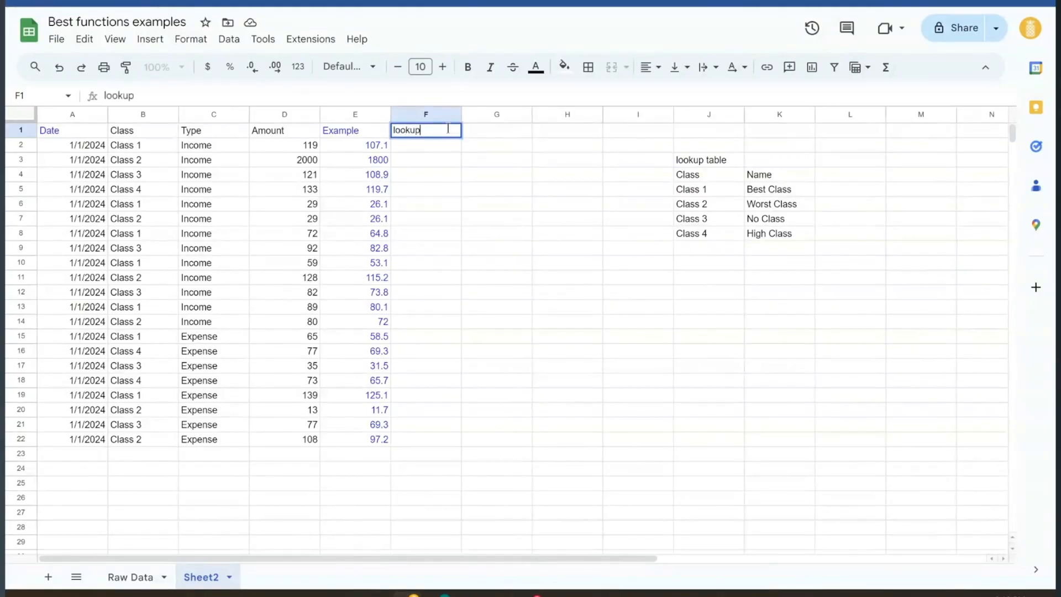
key(Return)
text(=vlookup)
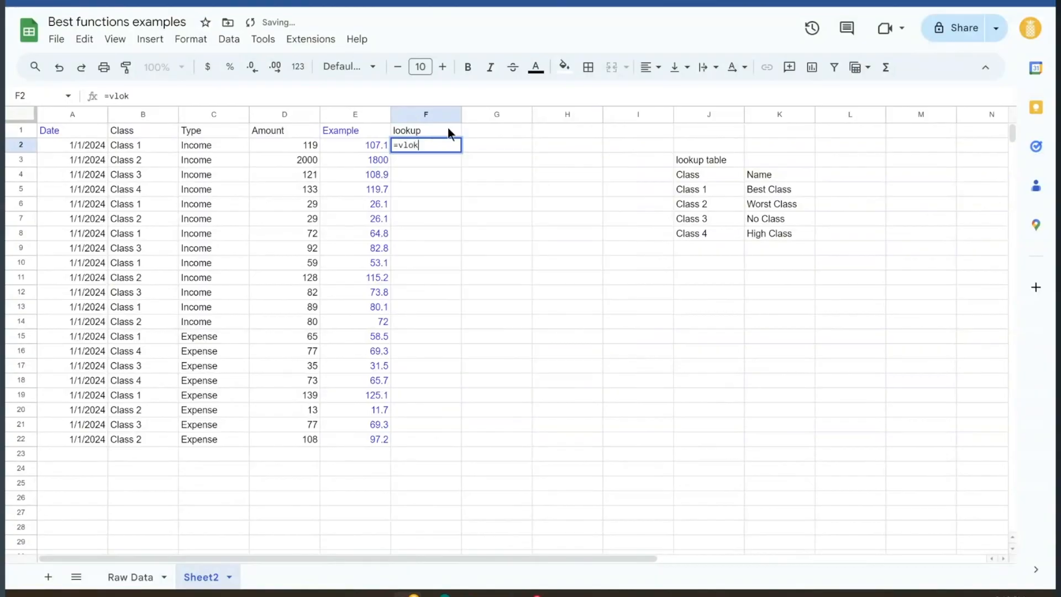
key(Tab)
key(Left)
key(Left)
key(Left)
key(Left)
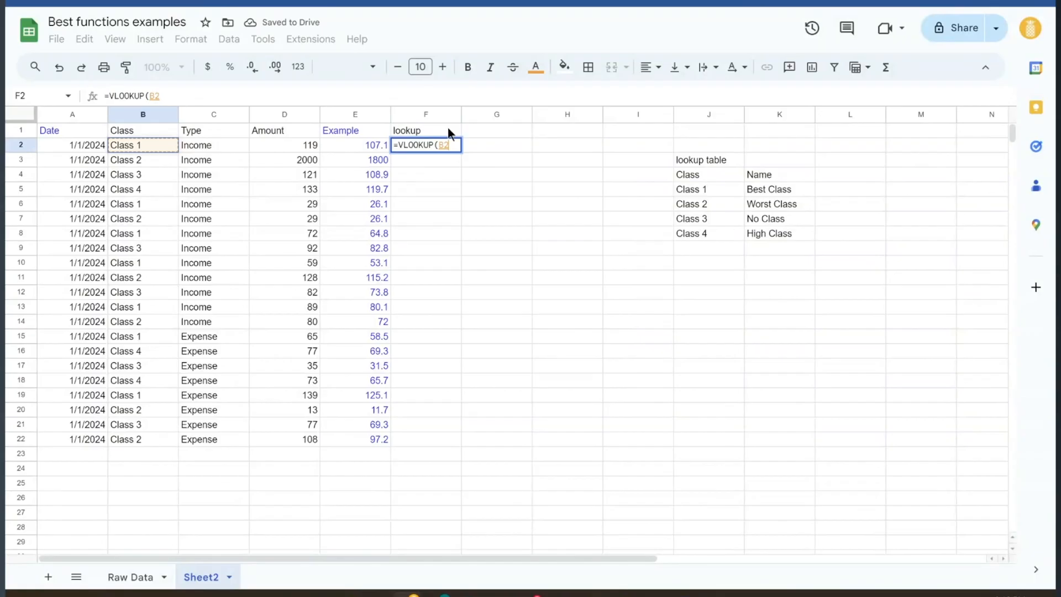
text(,)
drag(695, 173, 791, 270)
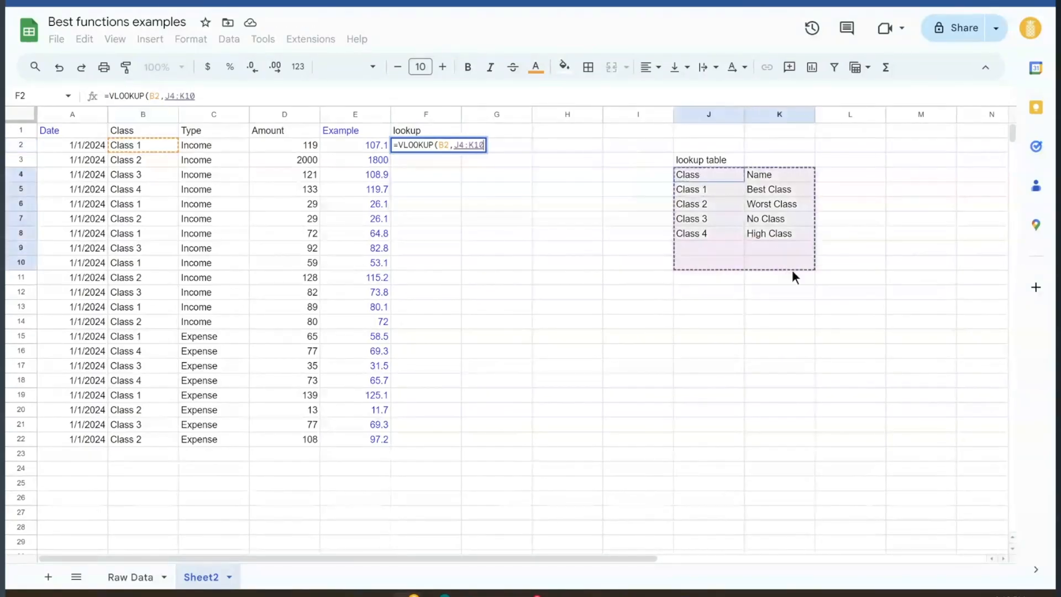
text(,2,false))
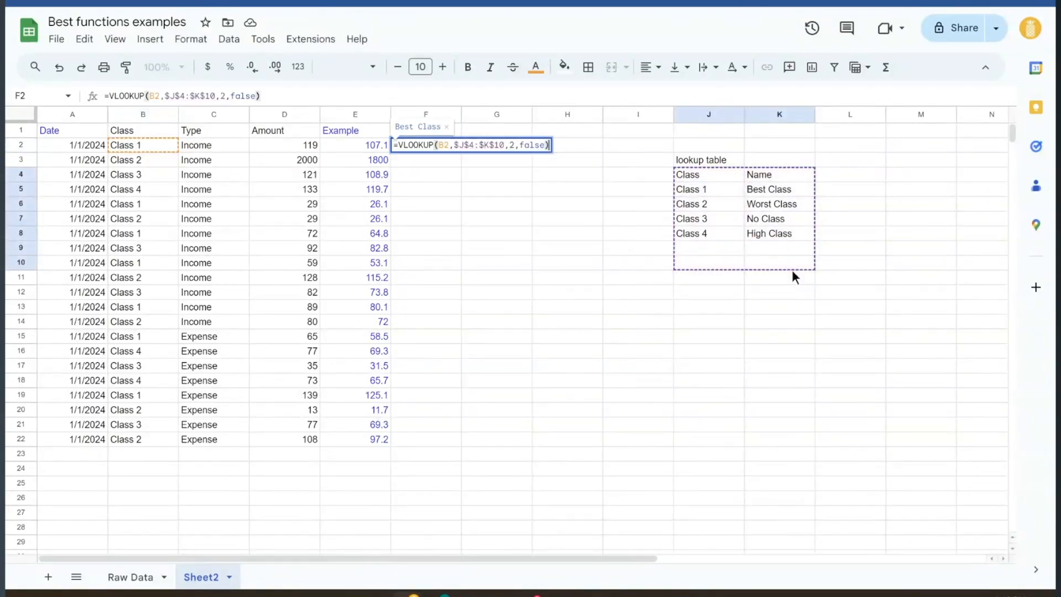
key(Return)
key(ctrl+Return)
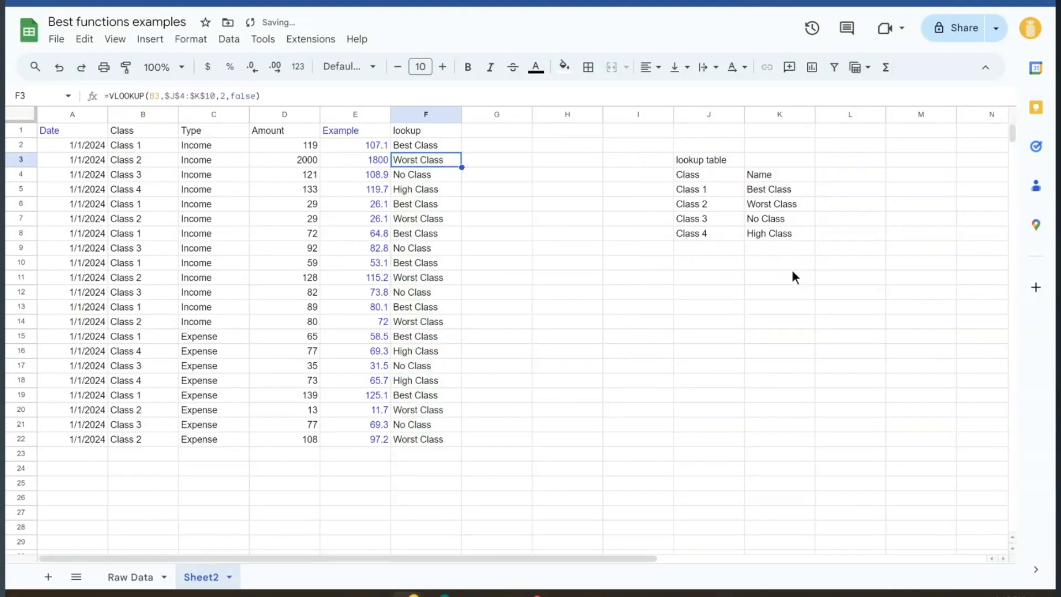
click(718, 278)
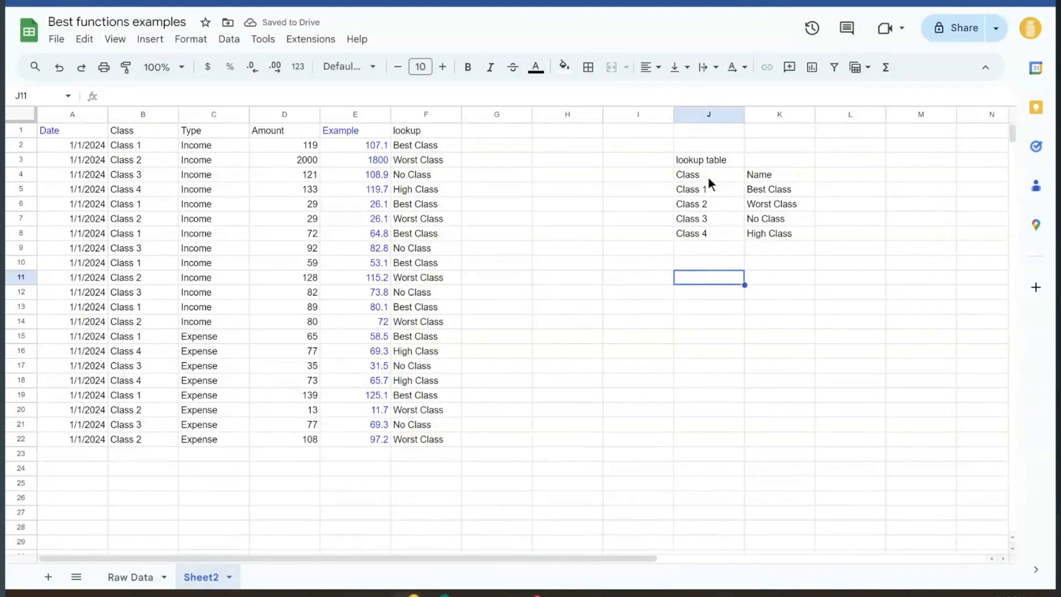